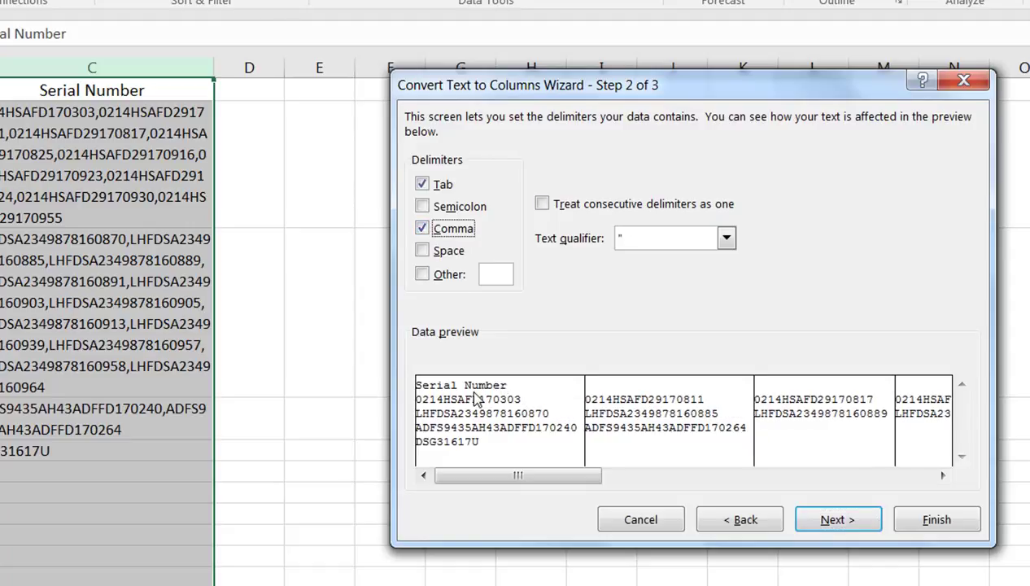
Complete the Text to Columns split of the TE Ex (1) serials into separate columns
left_click(838, 520)
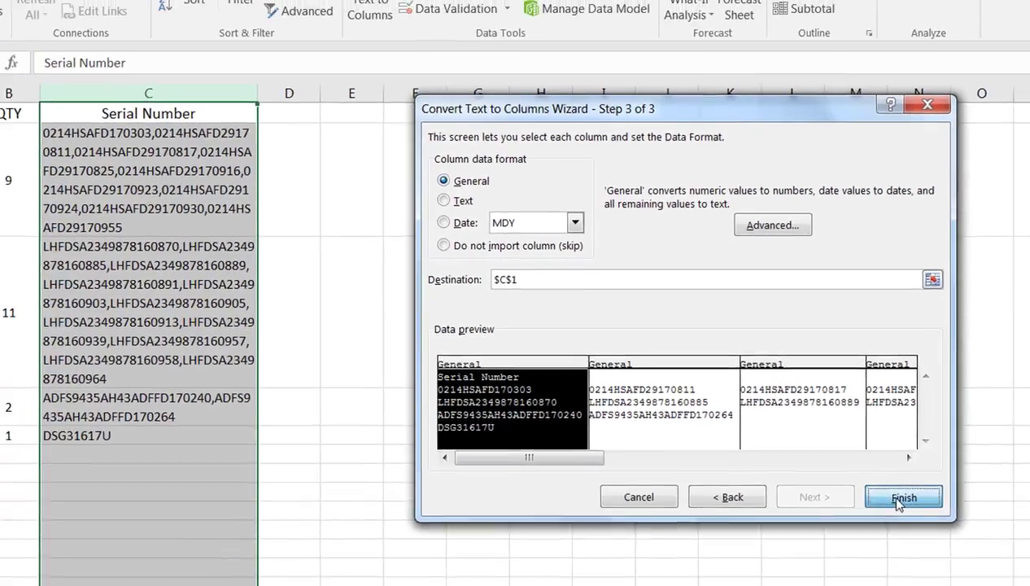
left_click(937, 519)
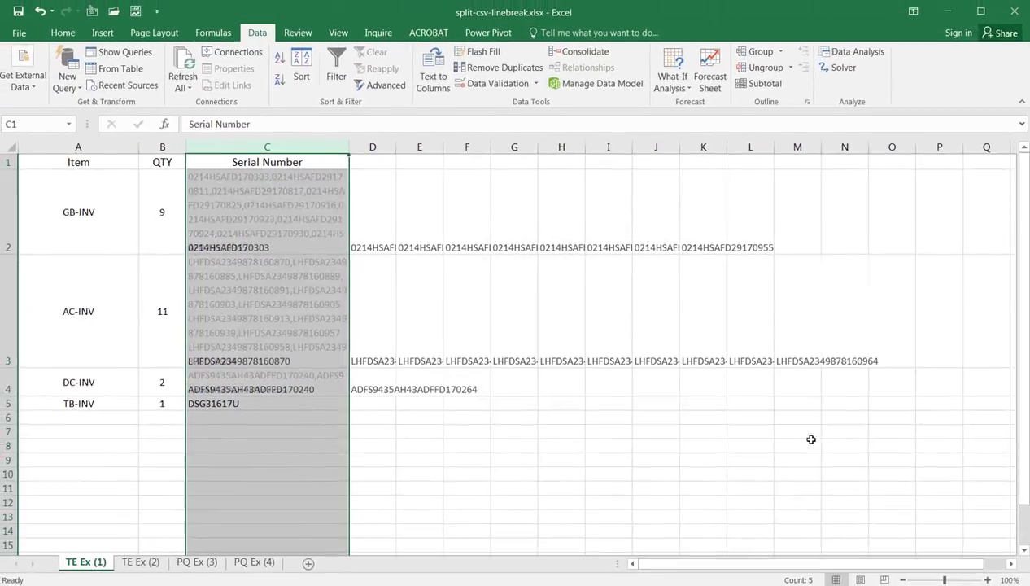
left_click(273, 229)
left_click(385, 228)
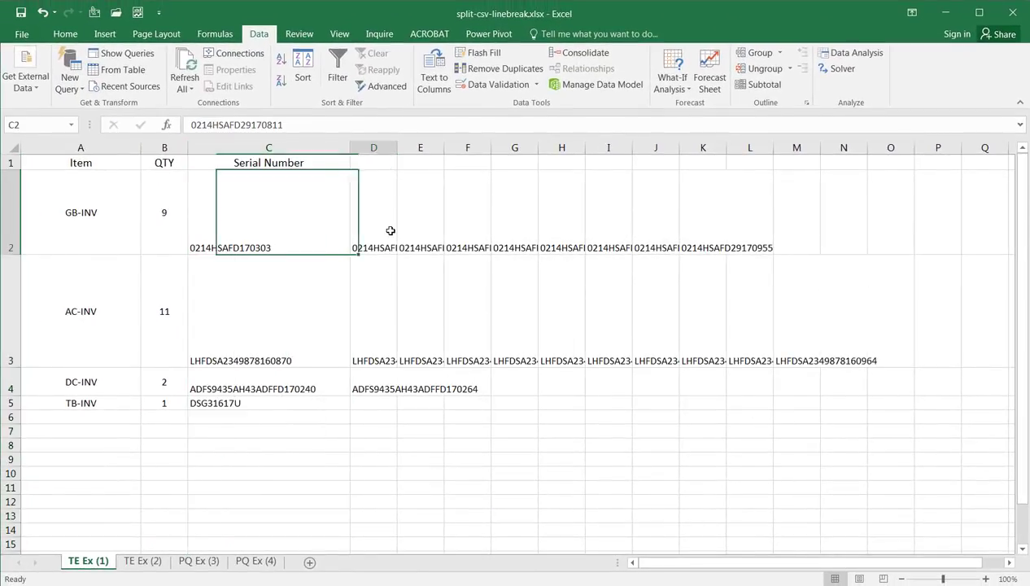
Review the split GB-INV and AC-INV rows, then go to the TE Ex (2) sheet
left_click_drag(296, 221, 742, 247)
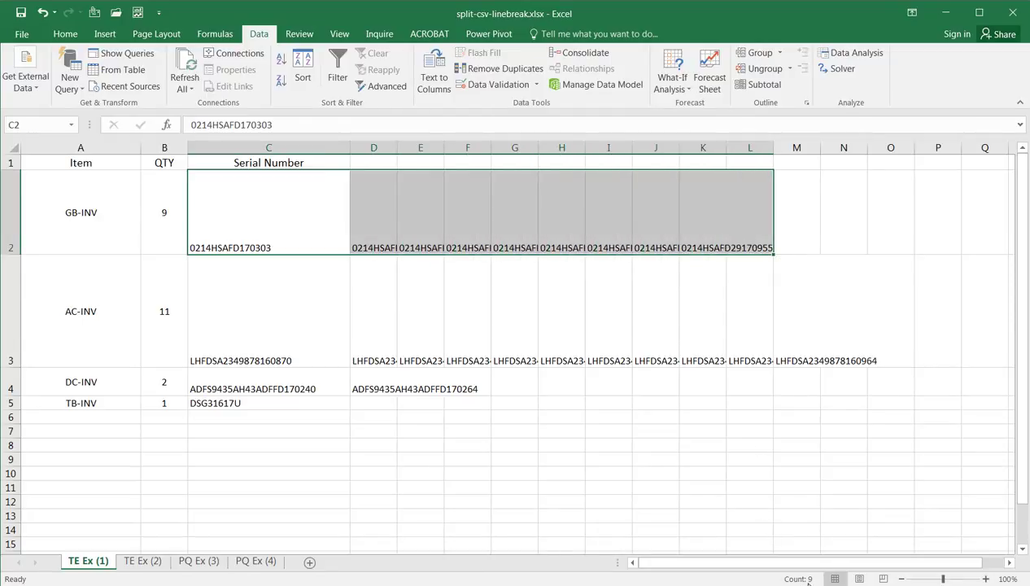
left_click_drag(317, 317, 834, 320)
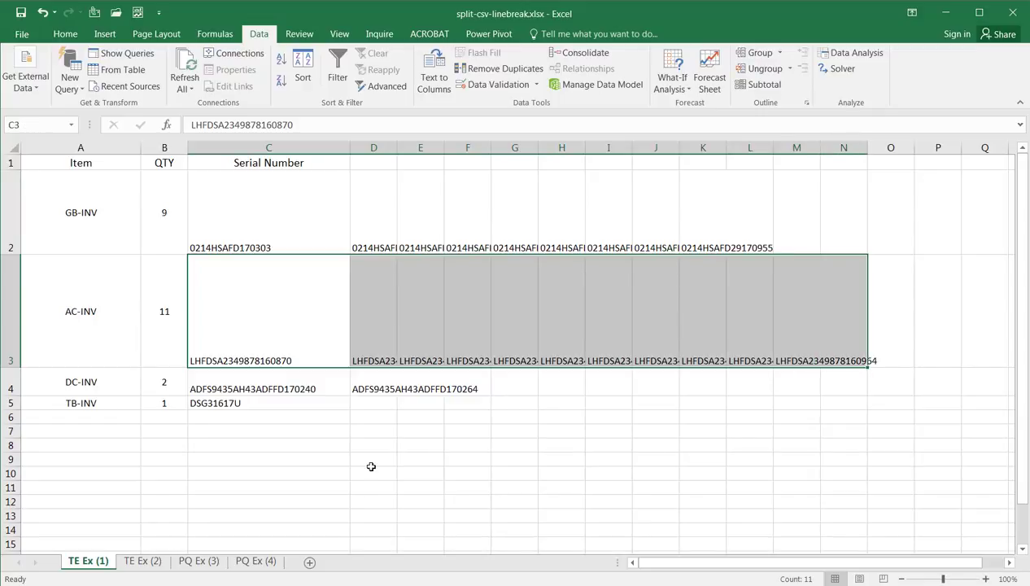
left_click_drag(376, 163, 786, 150)
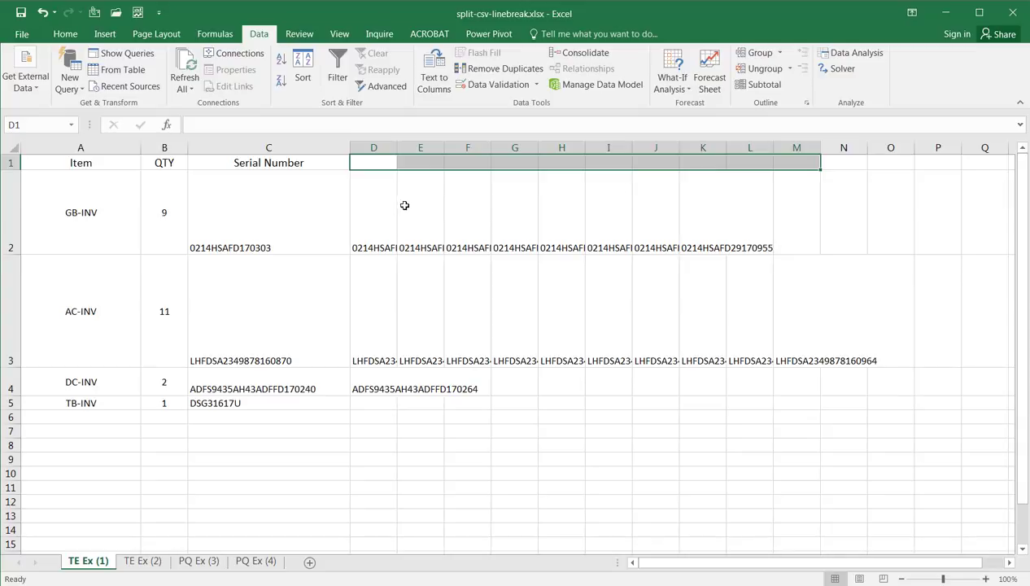
left_click(155, 561)
Set up Text to Columns on column C using a line break (Ctrl+J) as the Other delimiter
left_click(275, 224)
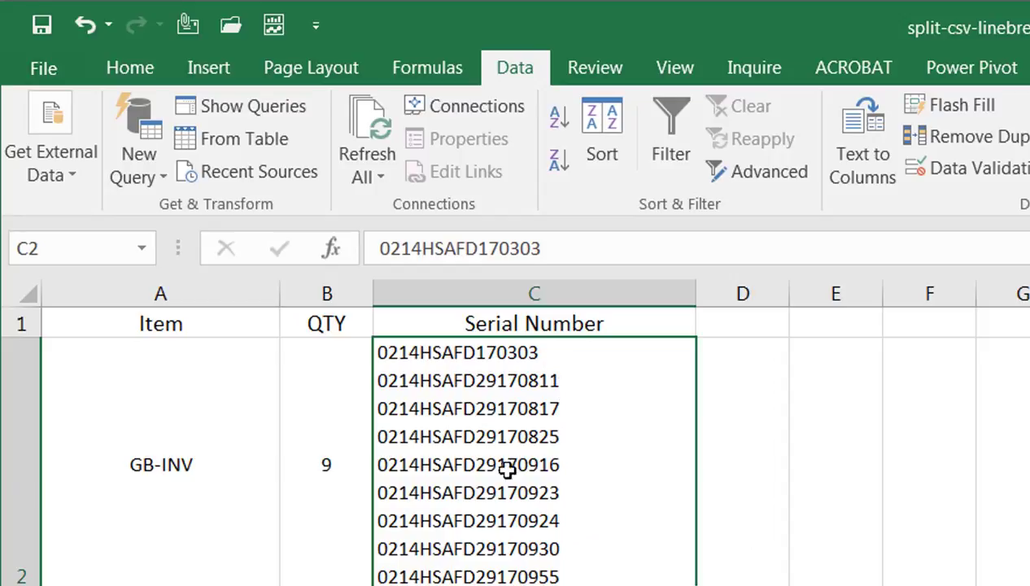
left_click(532, 292)
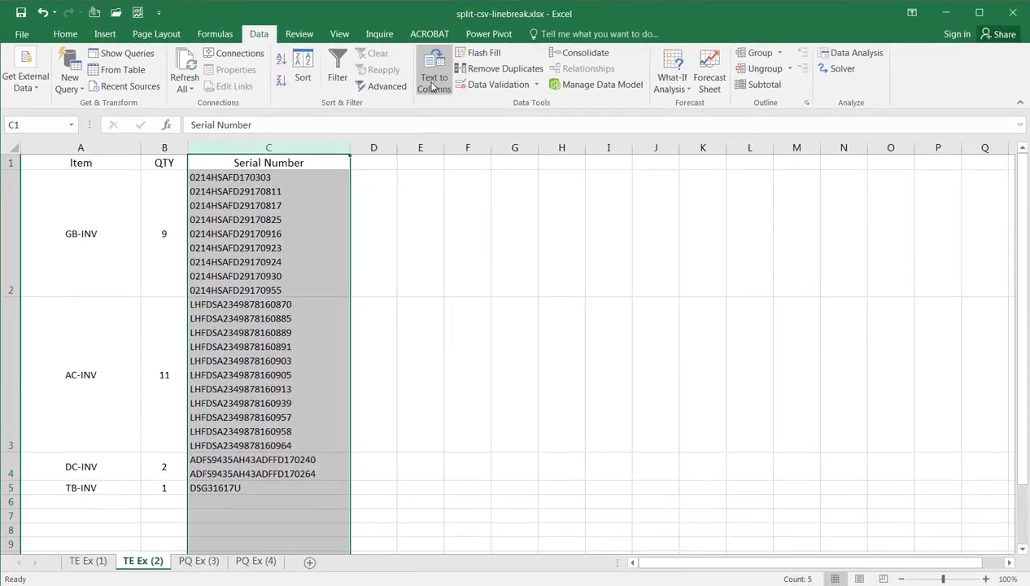
left_click(434, 79)
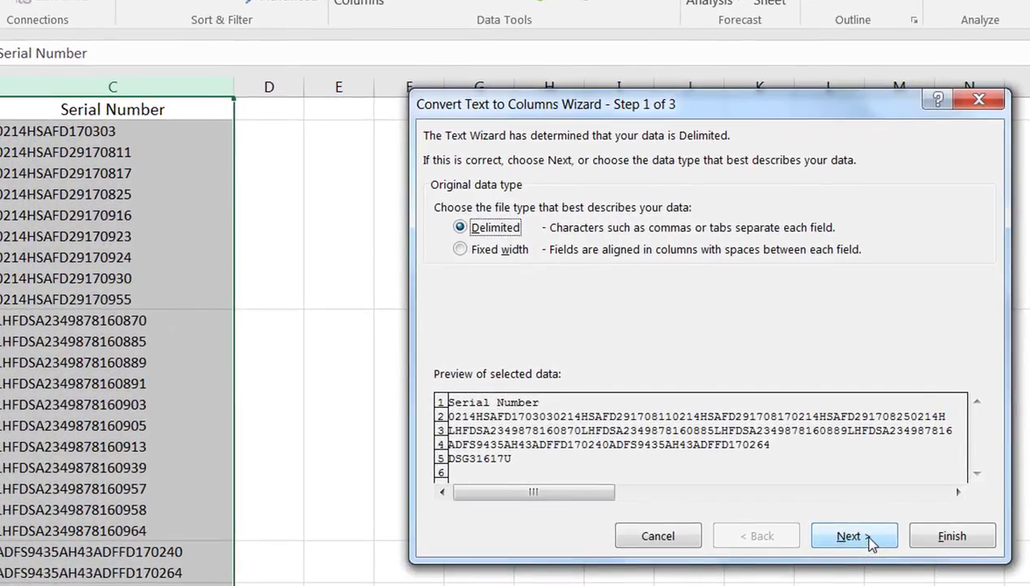
left_click(826, 507)
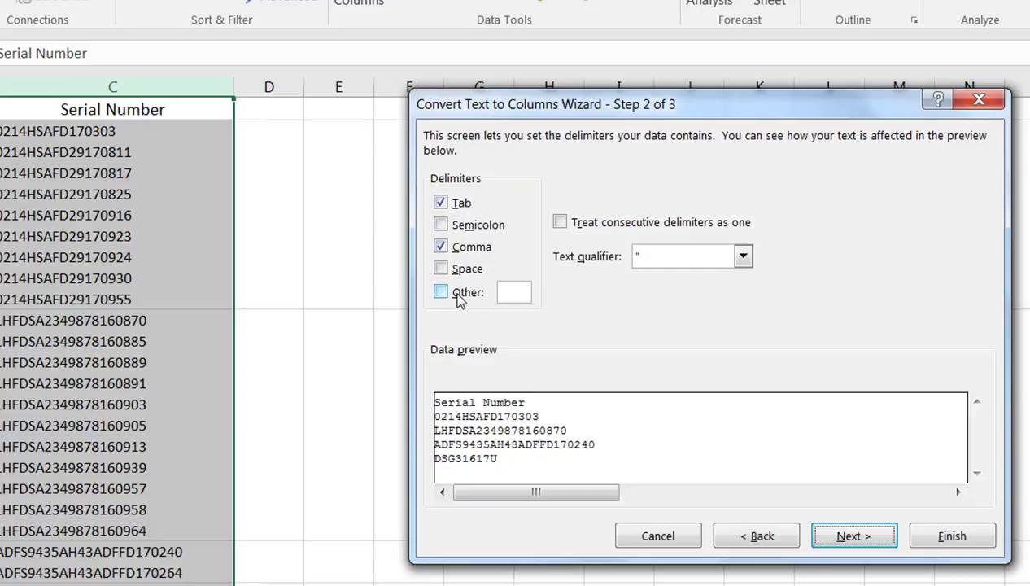
left_click(512, 295)
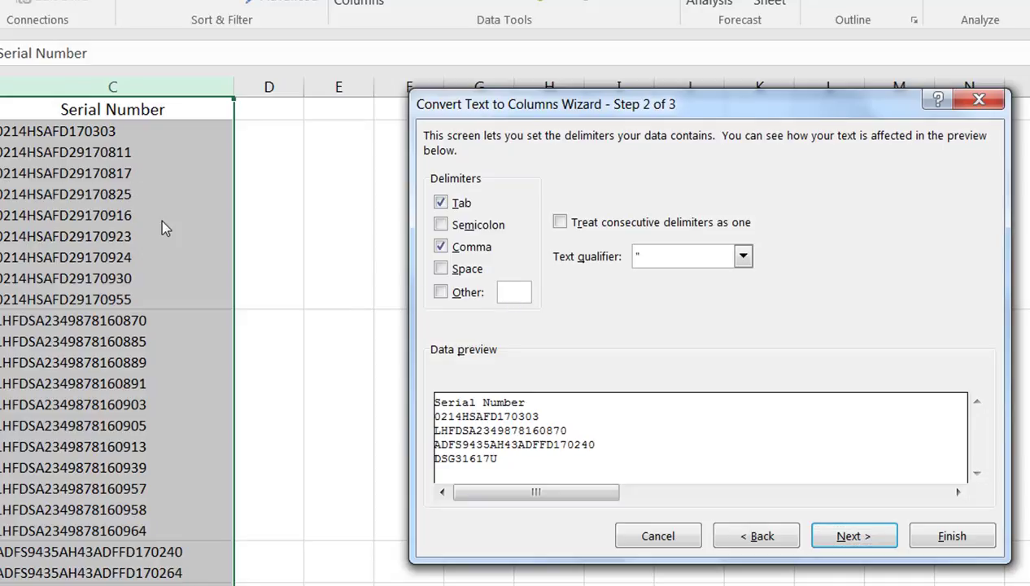
key("ctrl+j")
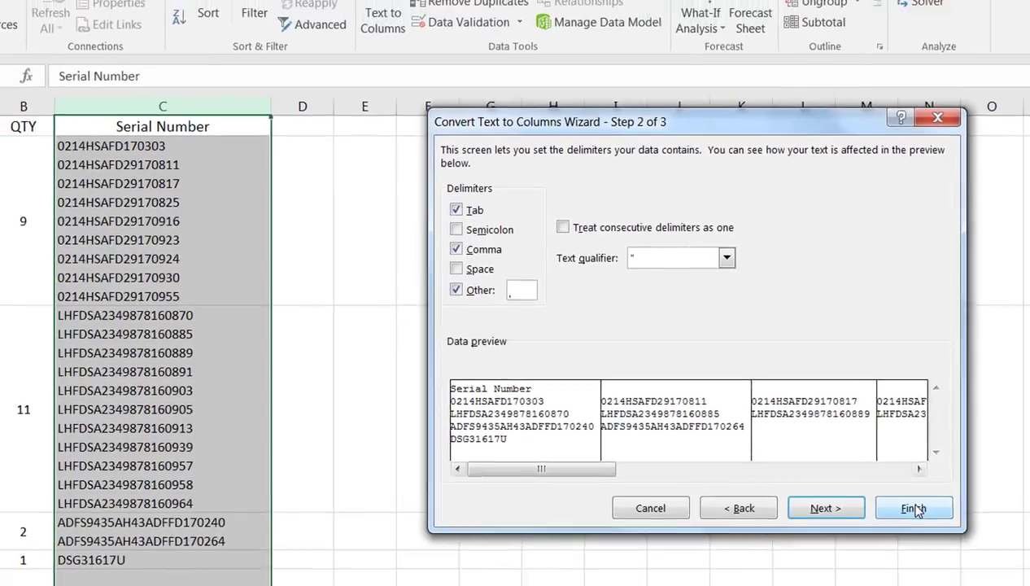
Apply the line-break split, review the GB-INV, AC-INV and DC-INV rows, then go to PQ Ex (3)
left_click(950, 535)
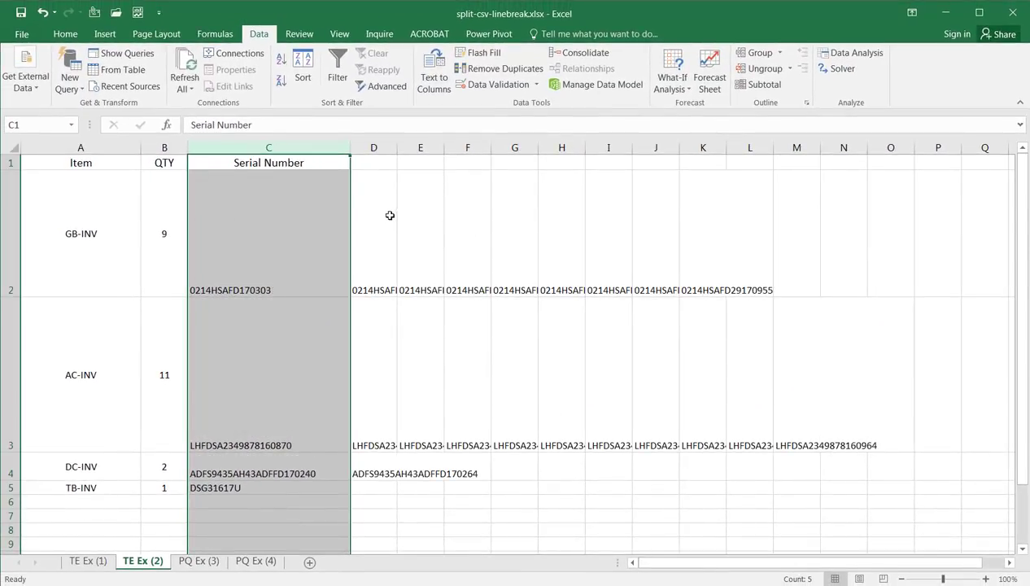
left_click(275, 250)
left_click_drag(420, 264, 746, 245)
left_click_drag(273, 374, 844, 350)
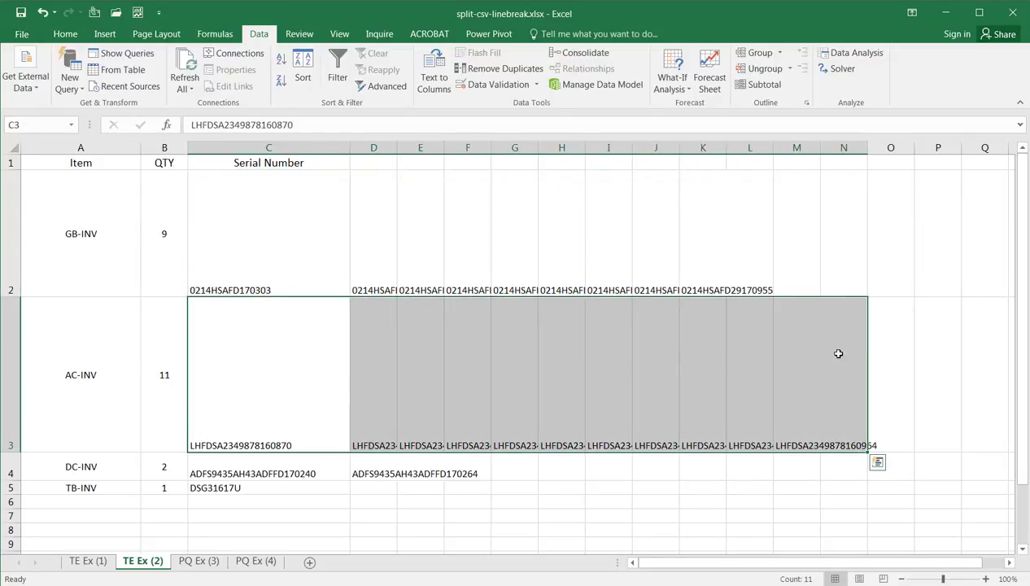
left_click(302, 469)
left_click_drag(301, 468, 383, 467)
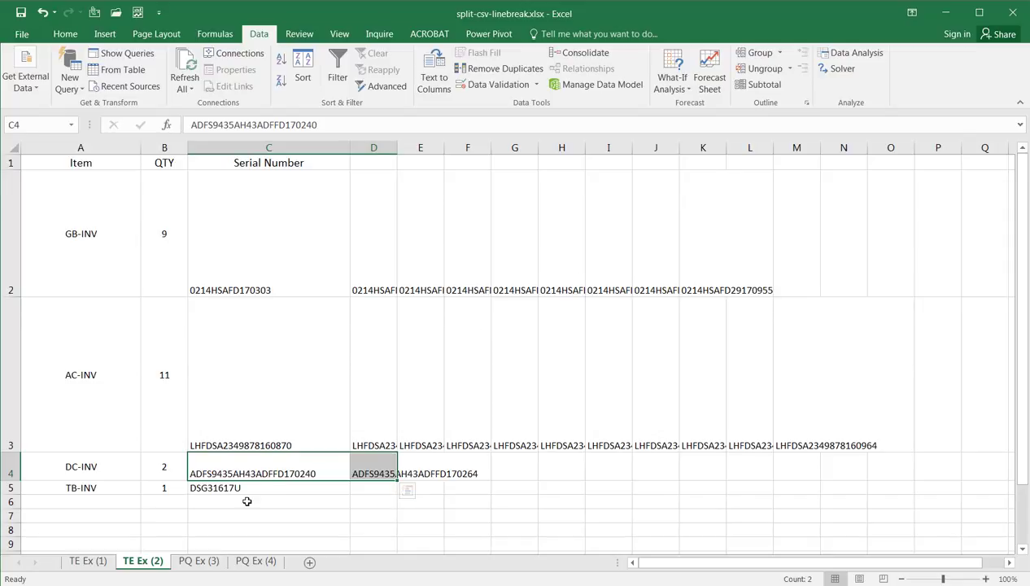
left_click(198, 561)
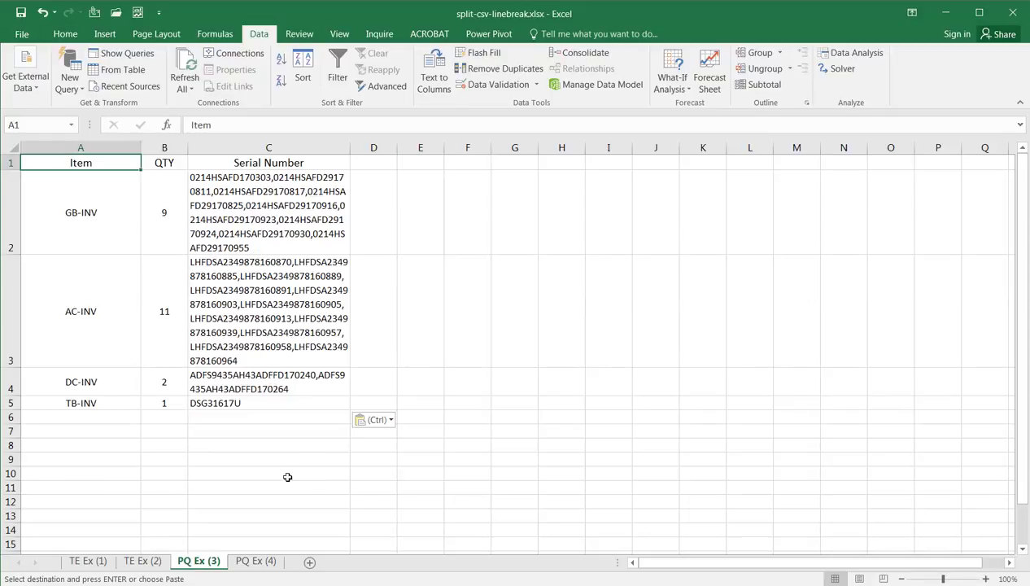
Make range $A$1:$C$5 a table with headers and load it into Power Query as Table1
left_click(246, 195)
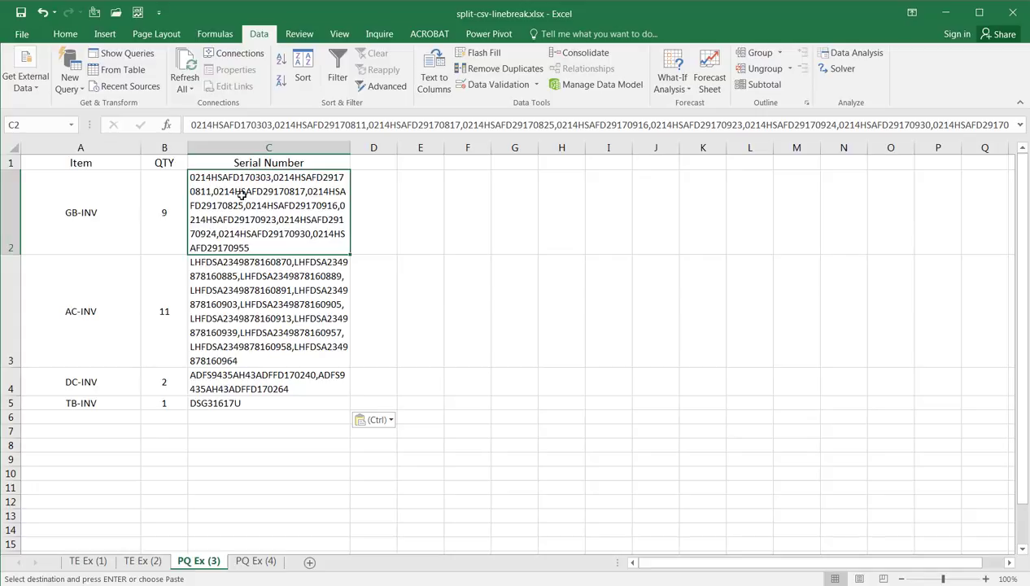
left_click(248, 148)
left_click(113, 71)
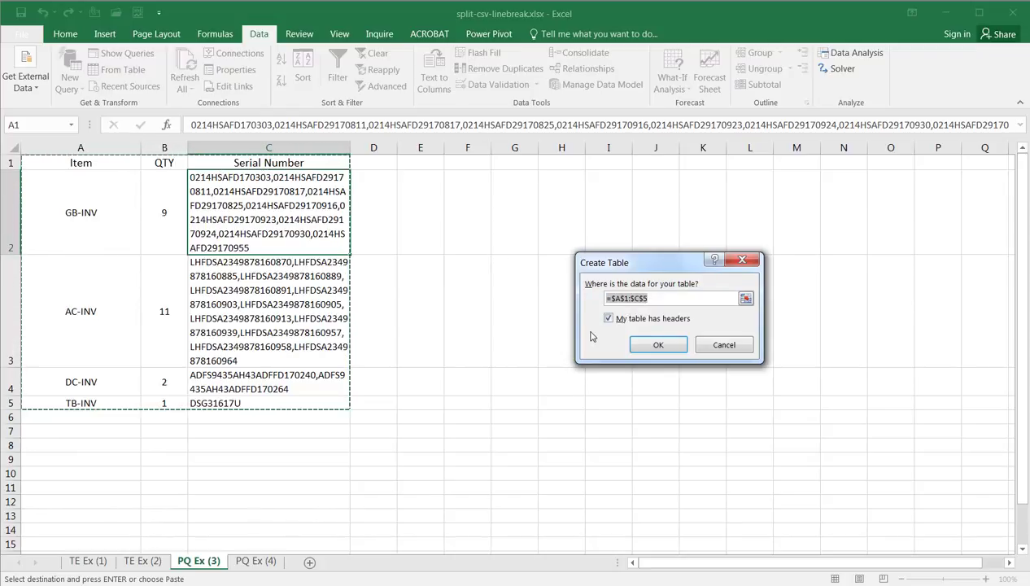
left_click(657, 345)
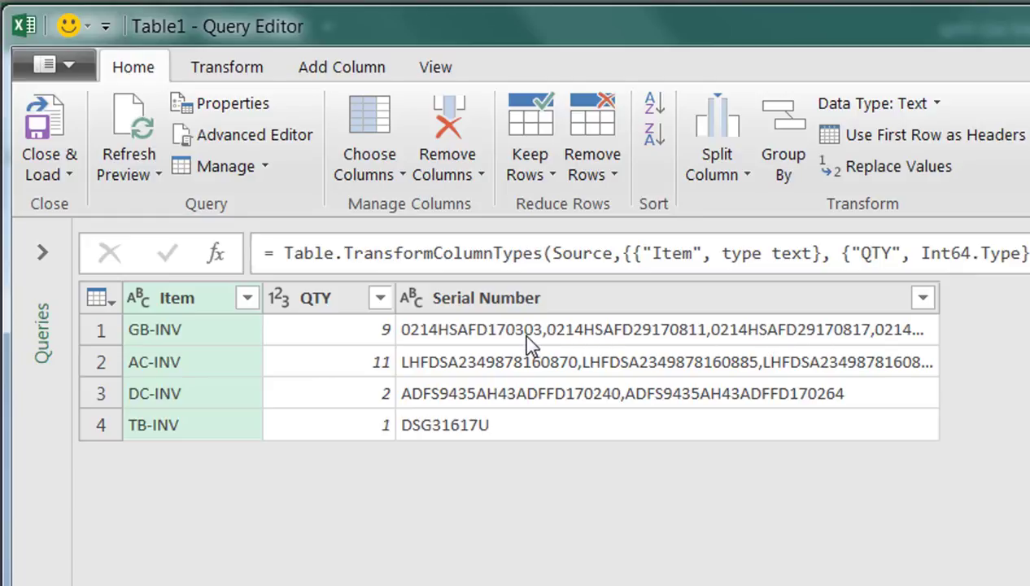
Split the Serial Number column by Comma at each occurrence into Serial Number.1 onward
left_click(583, 305)
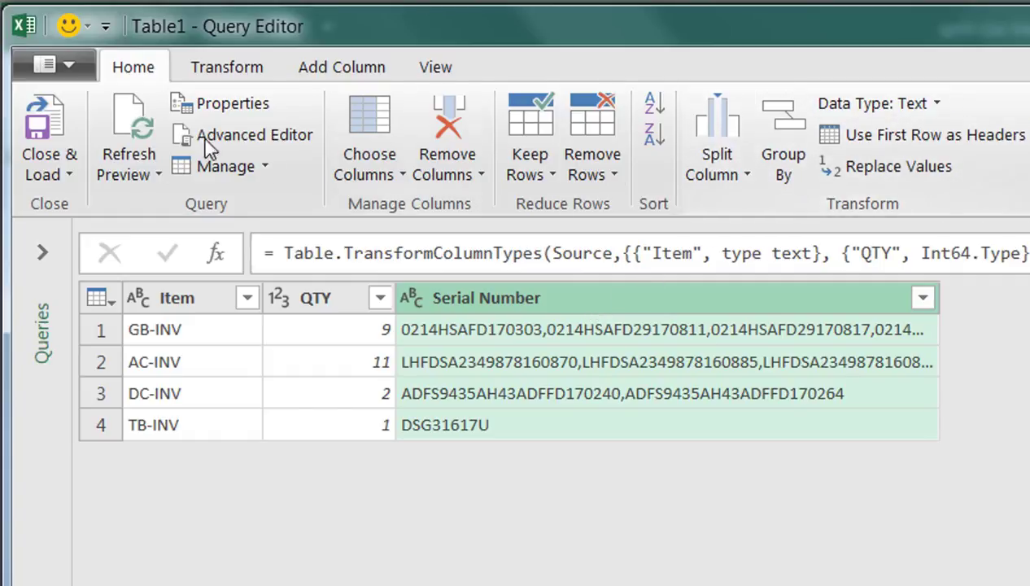
left_click(718, 173)
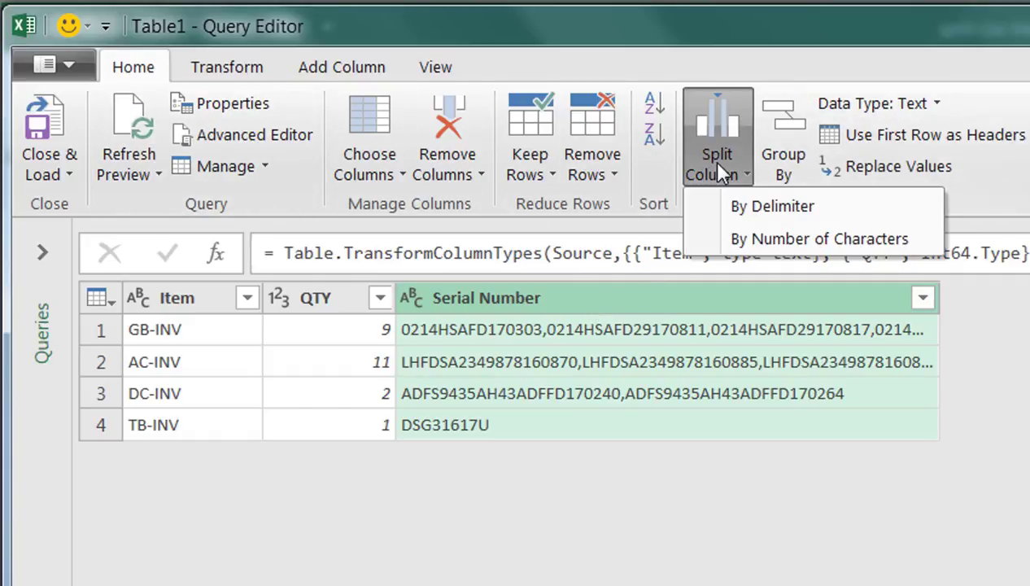
left_click(753, 207)
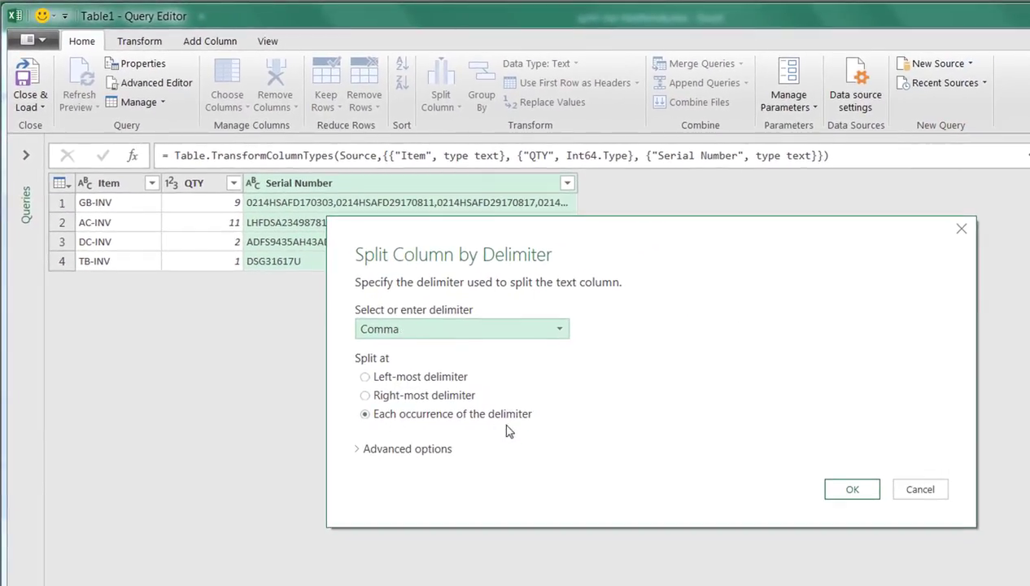
left_click(848, 489)
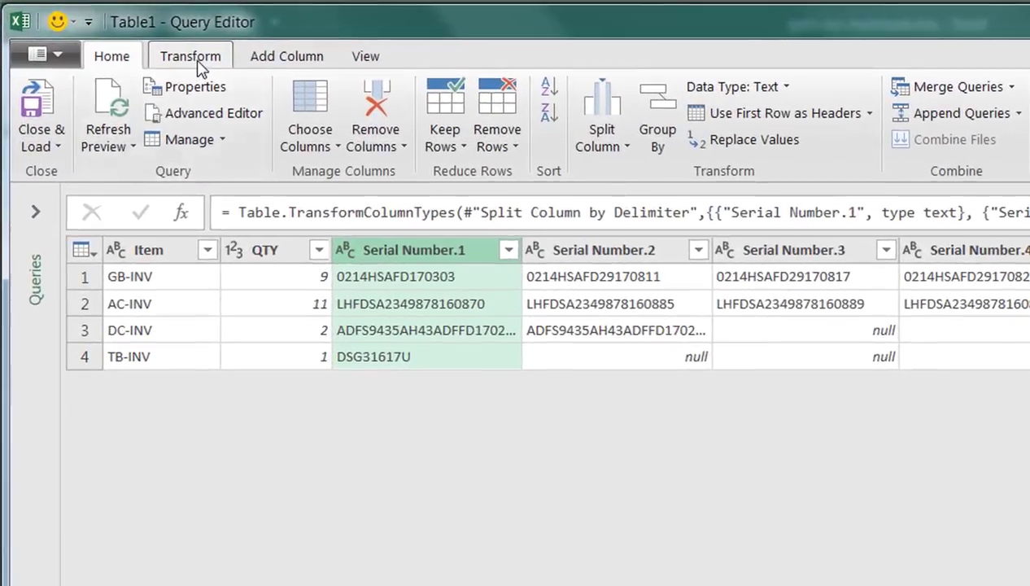
Look through the Transform tab's Unpivot Columns options without choosing one
left_click(114, 34)
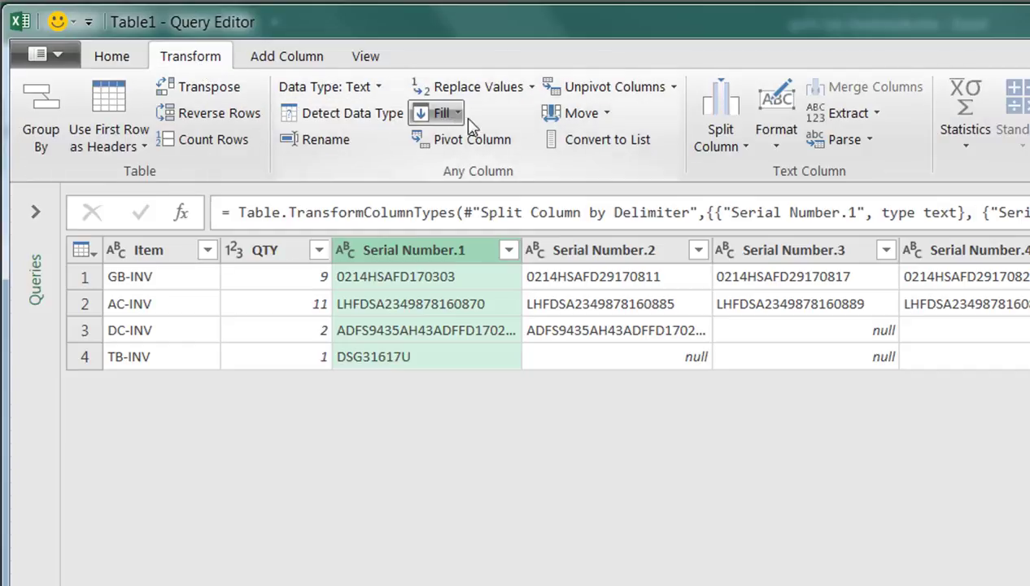
left_click(673, 87)
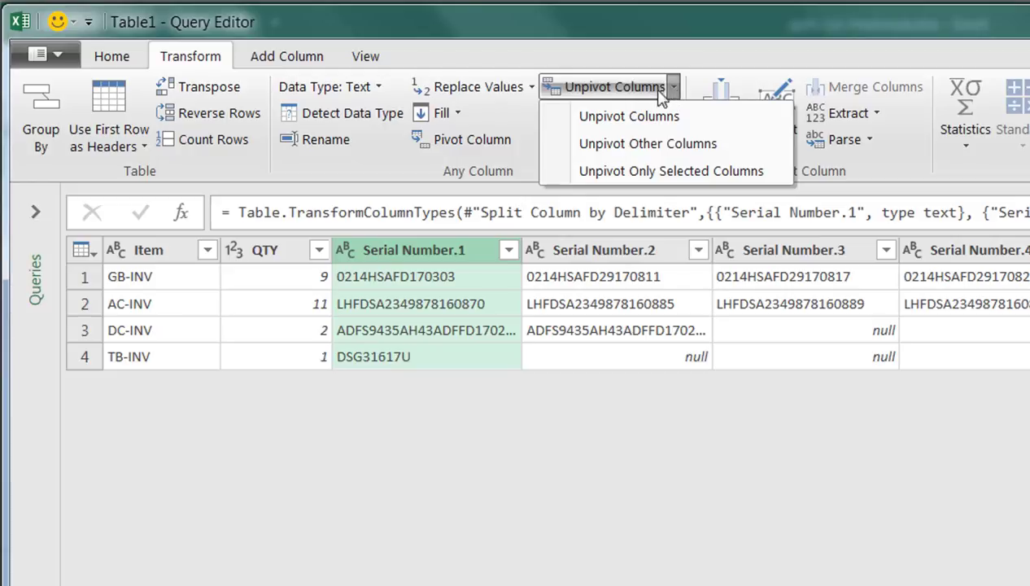
left_click(431, 254)
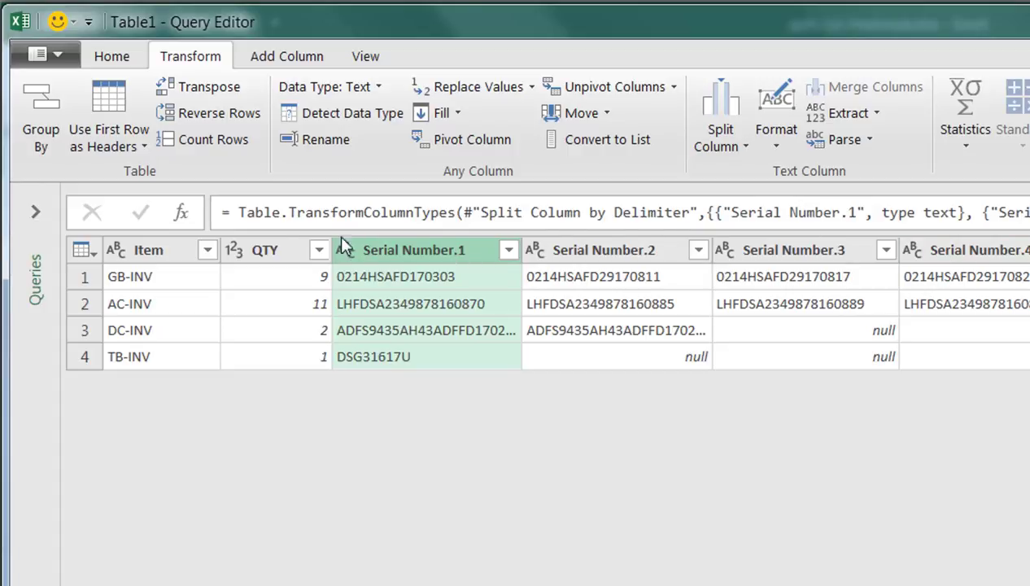
left_click(674, 88)
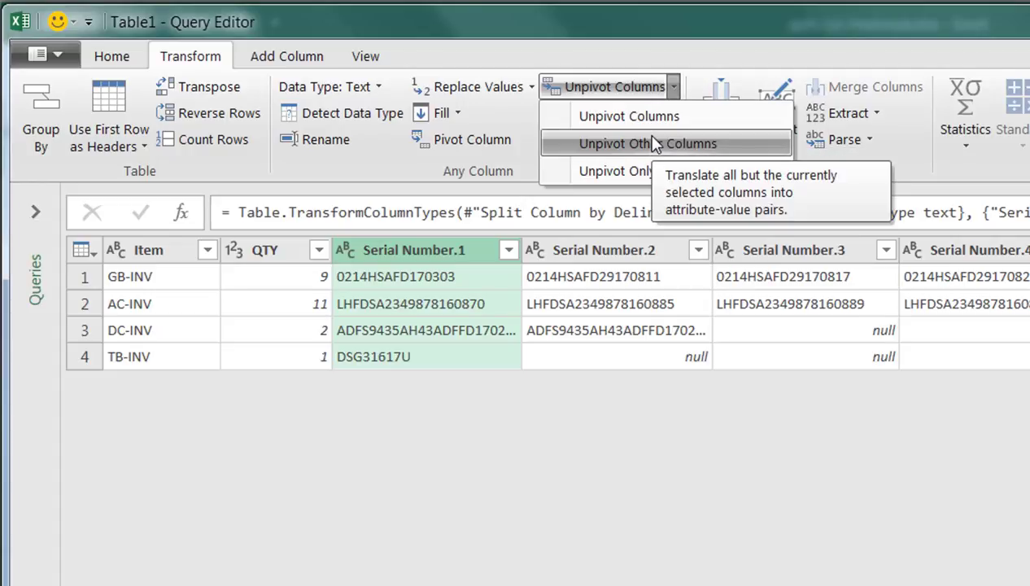
left_click(134, 262)
Select the Item and QTY columns together and bring up the unpivot options
left_click(137, 259)
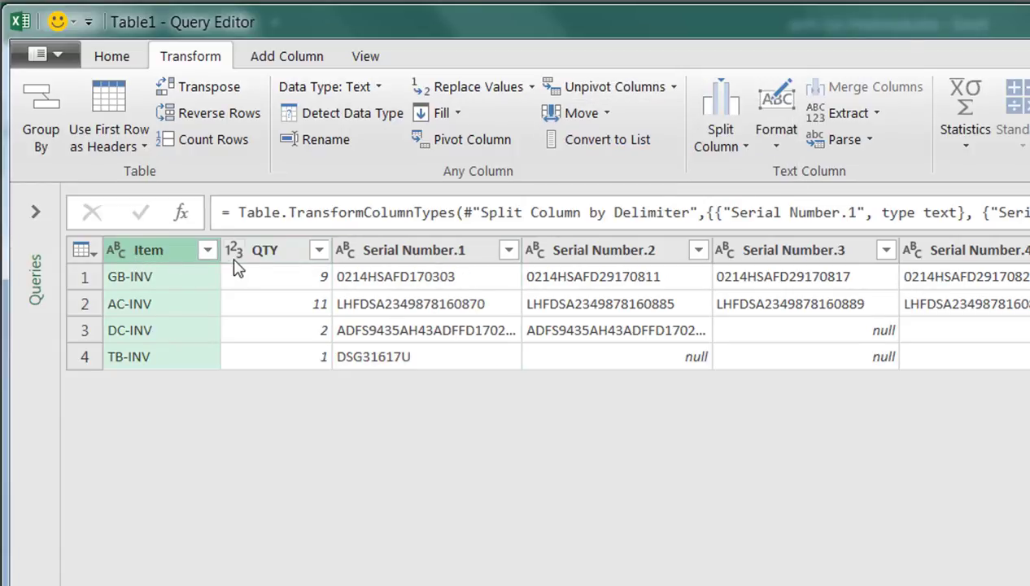
key("shift")
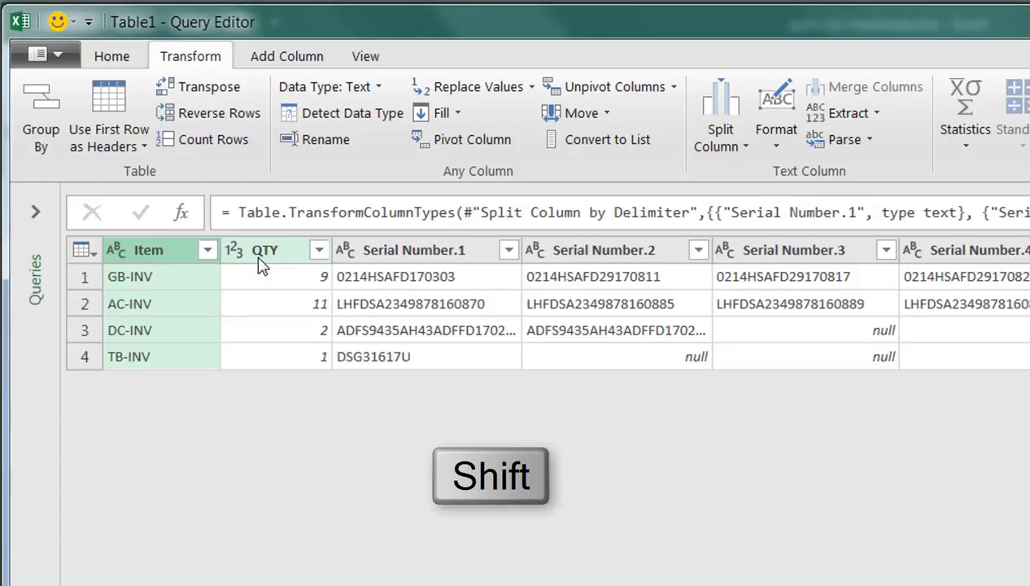
left_click(260, 267, "shift")
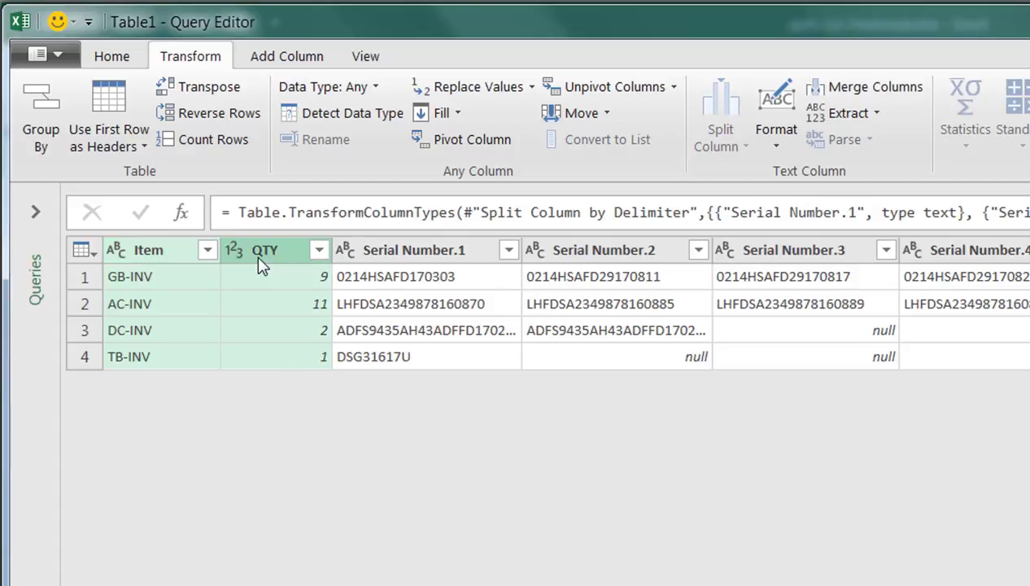
left_click(674, 86)
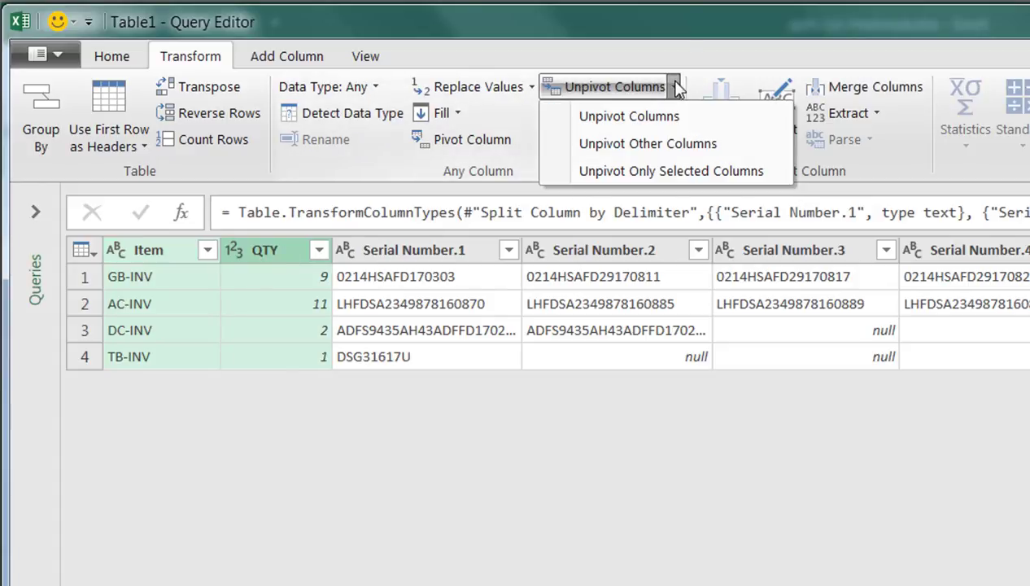
Unpivot all columns except Item and QTY, then remove the Attribute and QTY columns
left_click(685, 152)
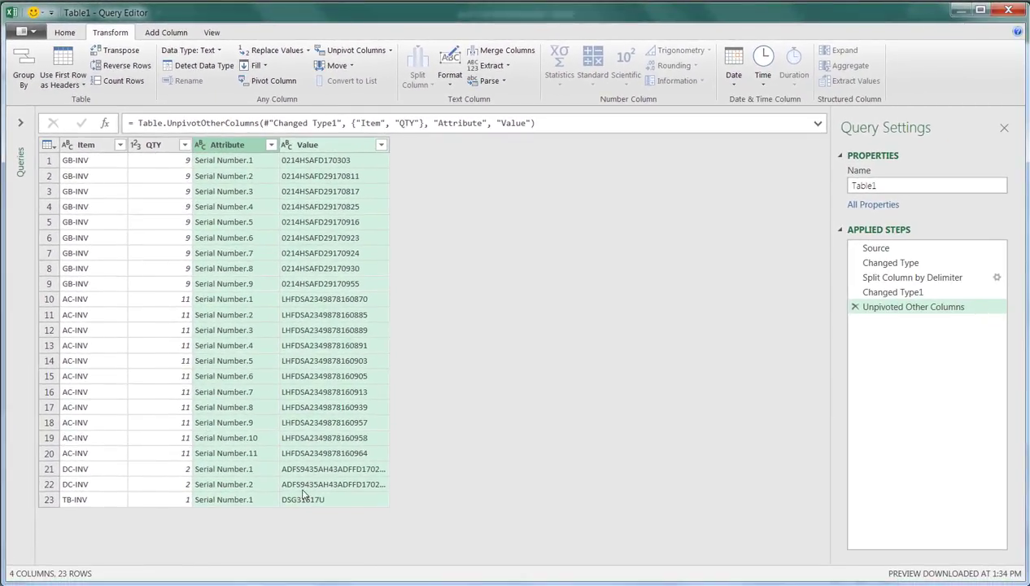
left_click(238, 147)
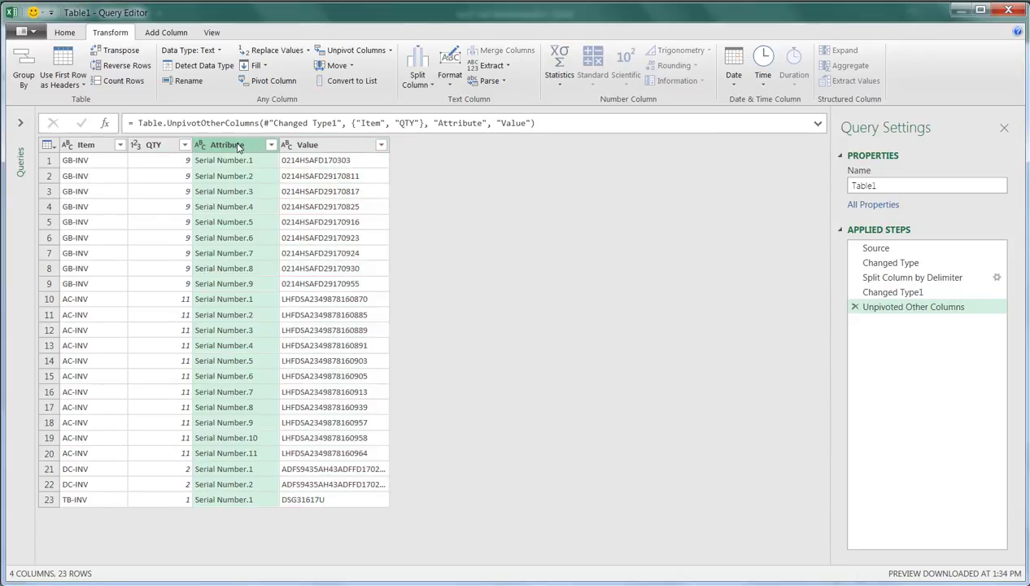
right_click(239, 146)
key("Escape")
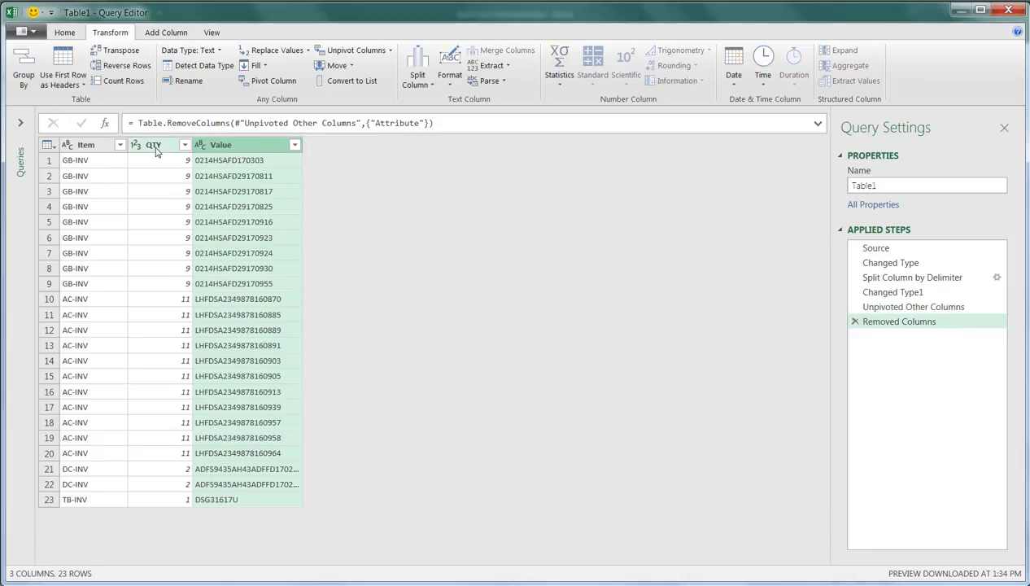
left_click(161, 149)
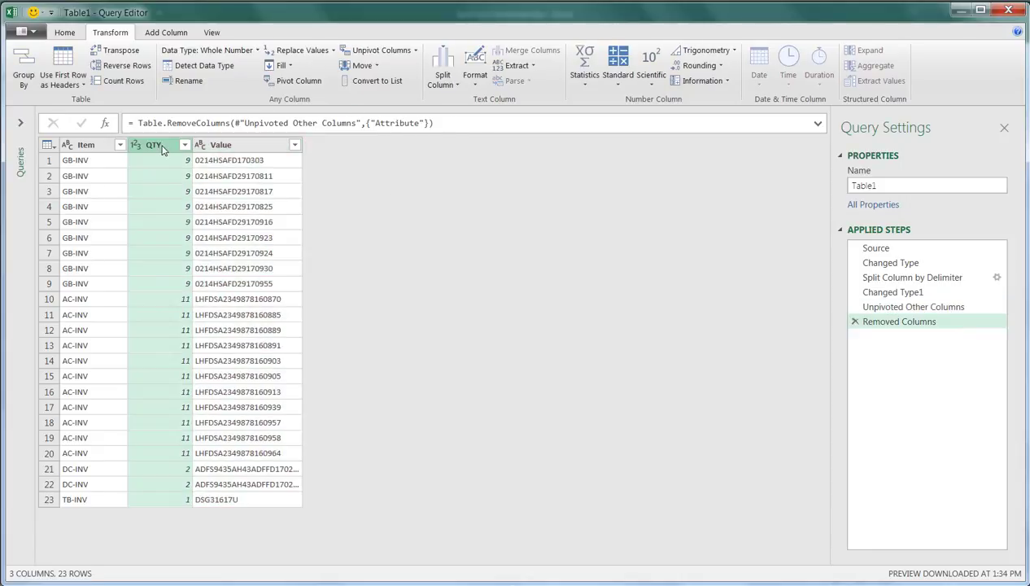
right_click(161, 149)
left_click(198, 172)
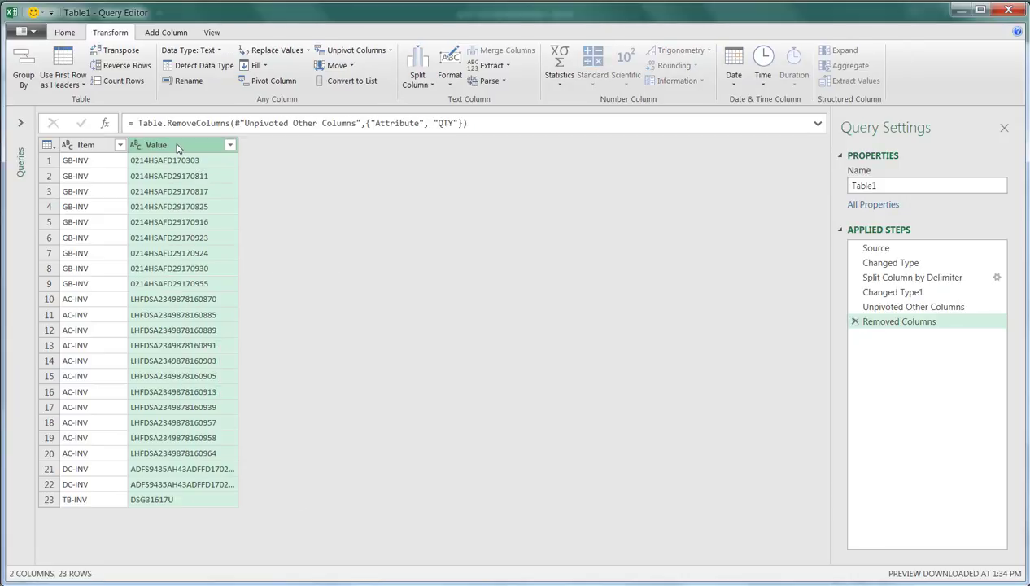
Rename the Value column to 'Serial Number'
double_click(173, 148)
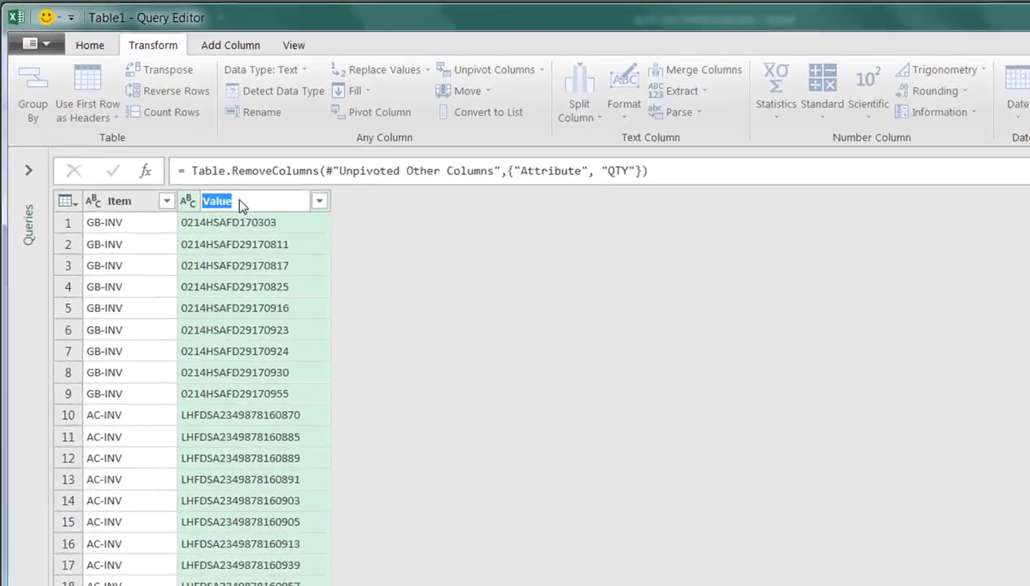
type("Serial Number")
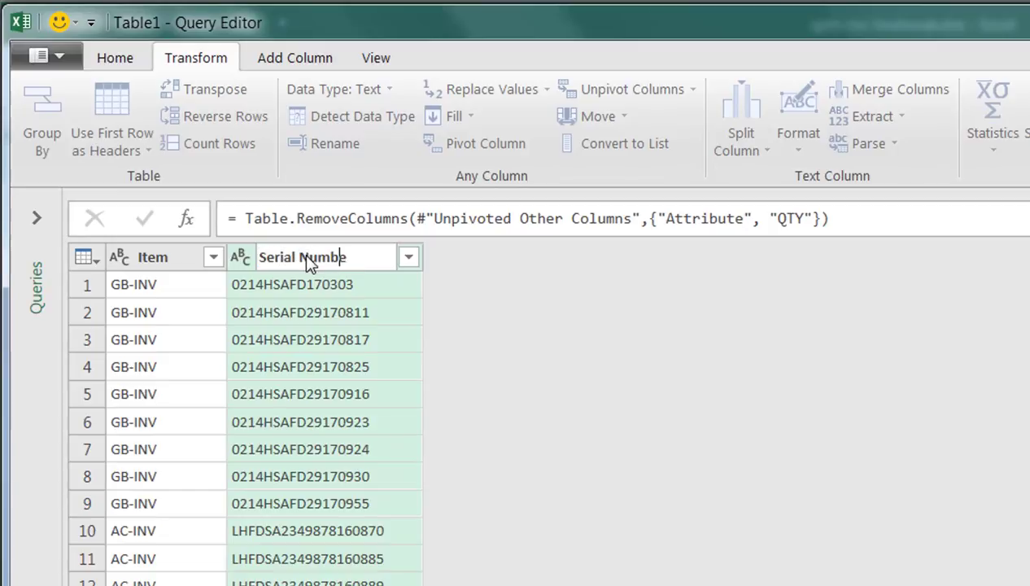
left_click(492, 374)
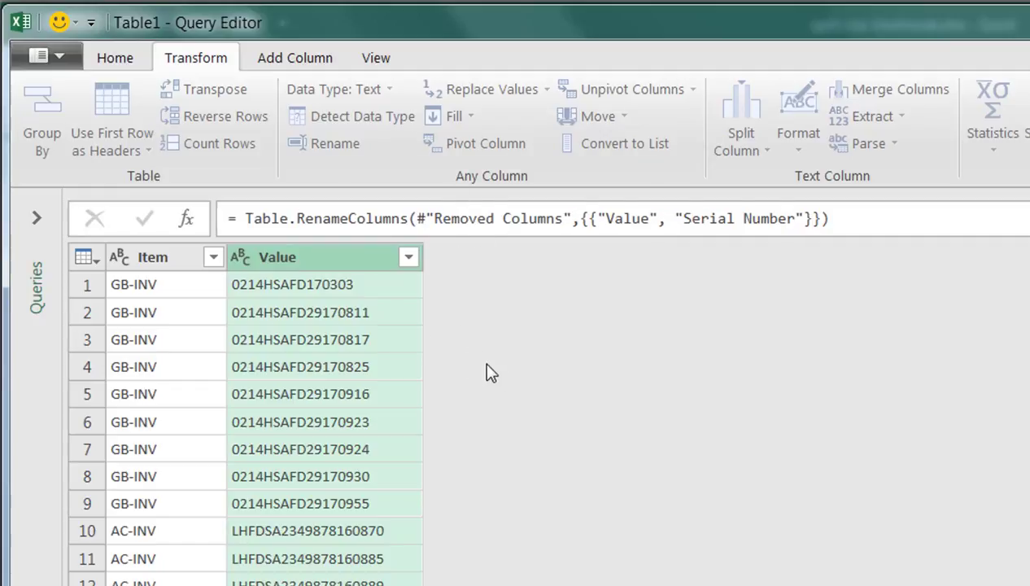
Close & Load the Table1 query into the workbook as a table
left_click(118, 58)
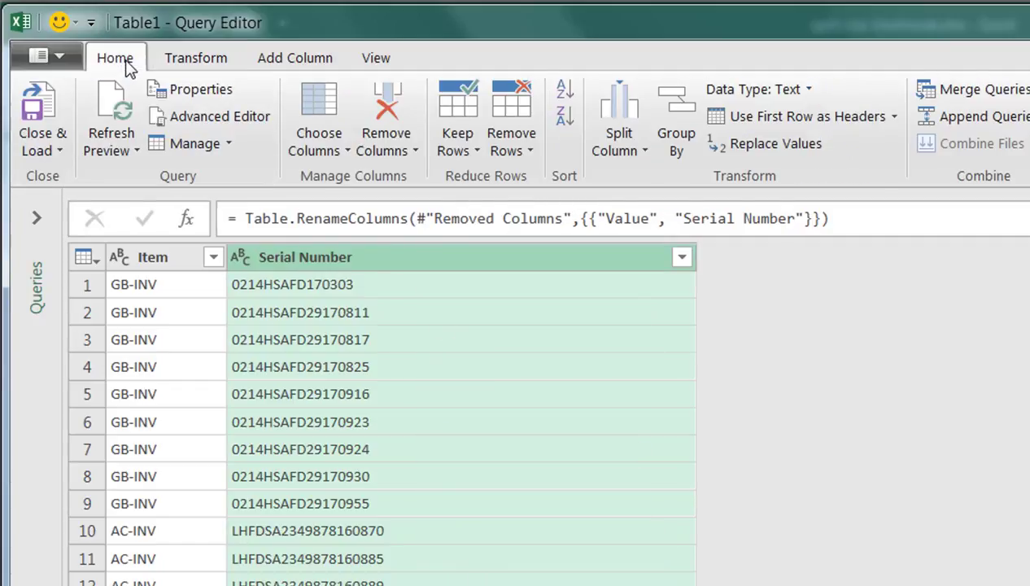
left_click(50, 135)
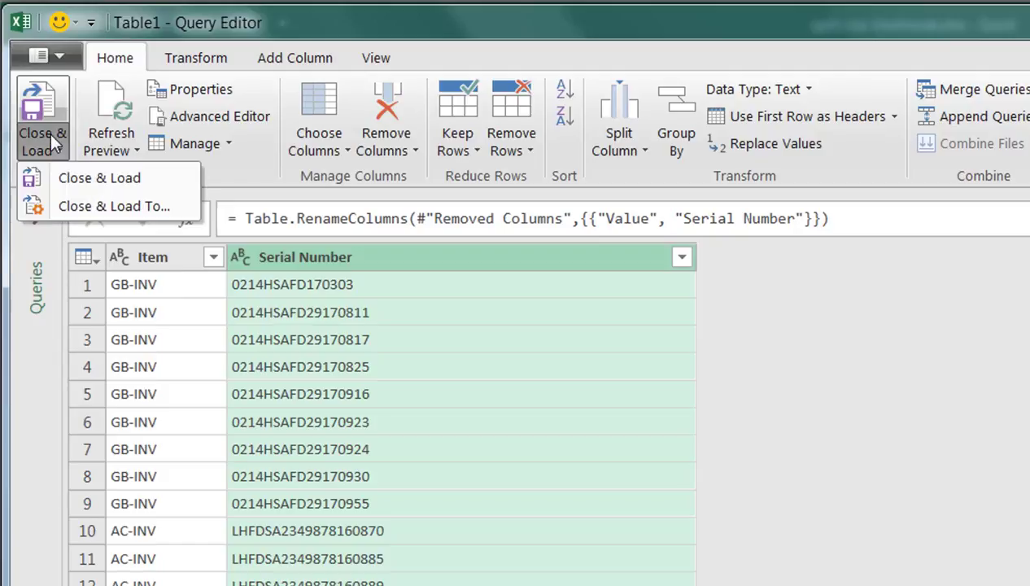
left_click(82, 179)
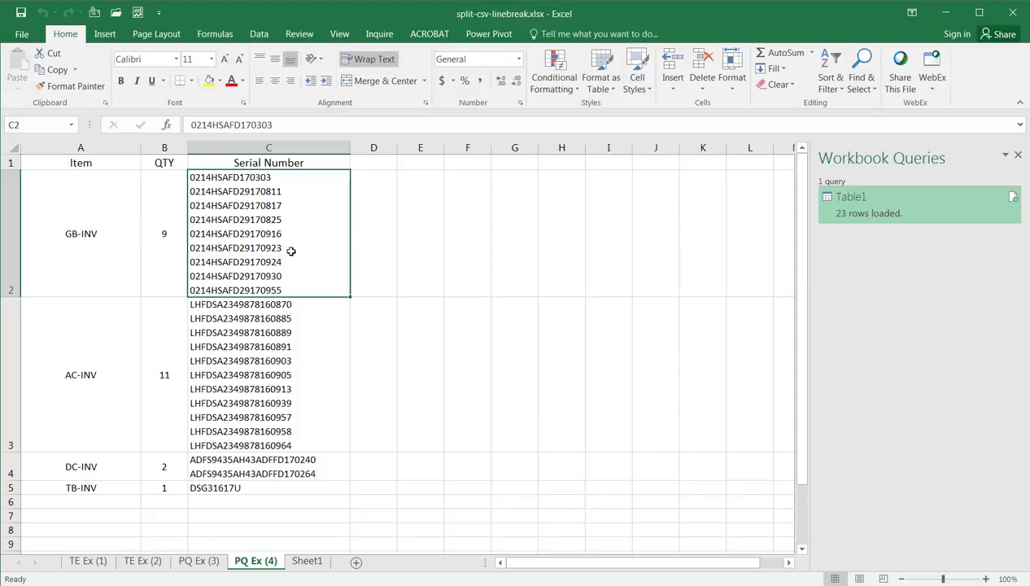
left_click(164, 244)
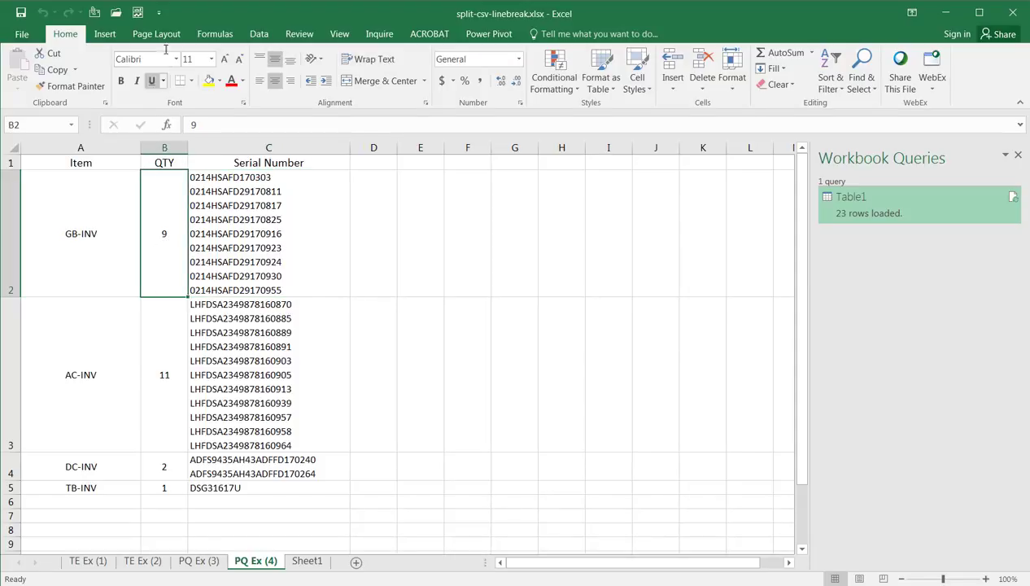
Load PQ Ex (4)'s A1:C5 with headers into Power Query as Table3 and bring up Serial Number's Split Column options
left_click(259, 34)
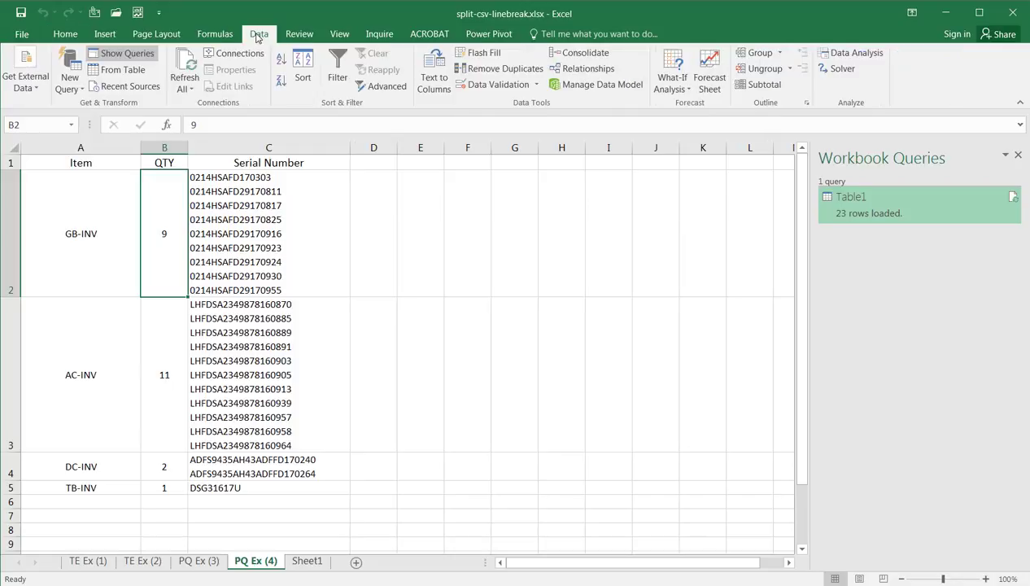
left_click(123, 69)
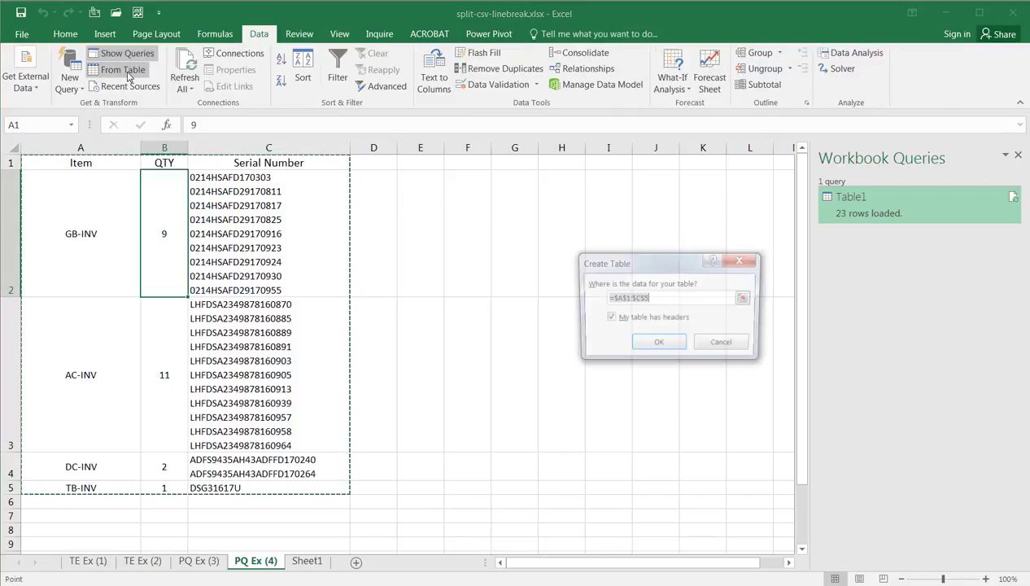
left_click(658, 344)
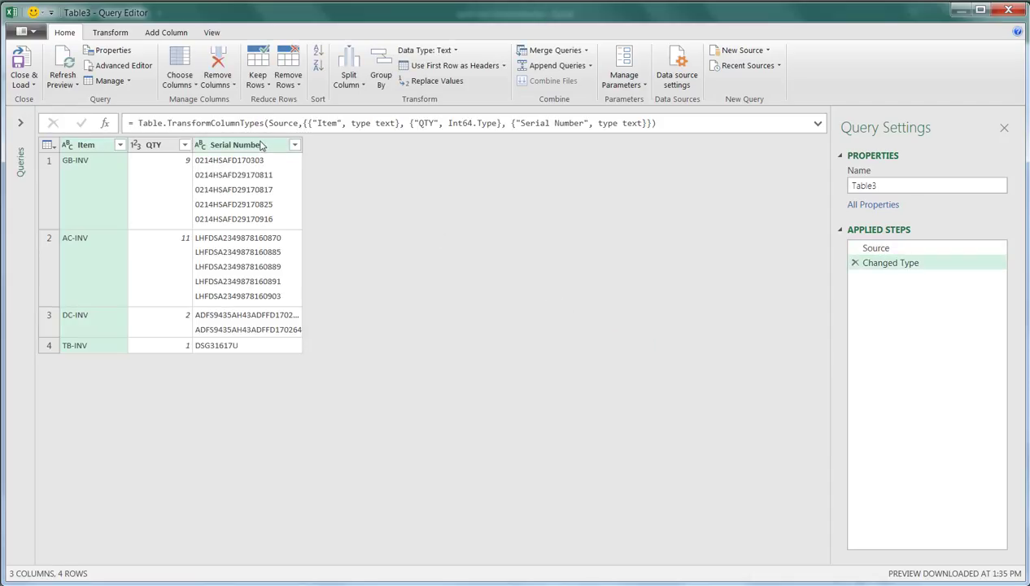
left_click(262, 144)
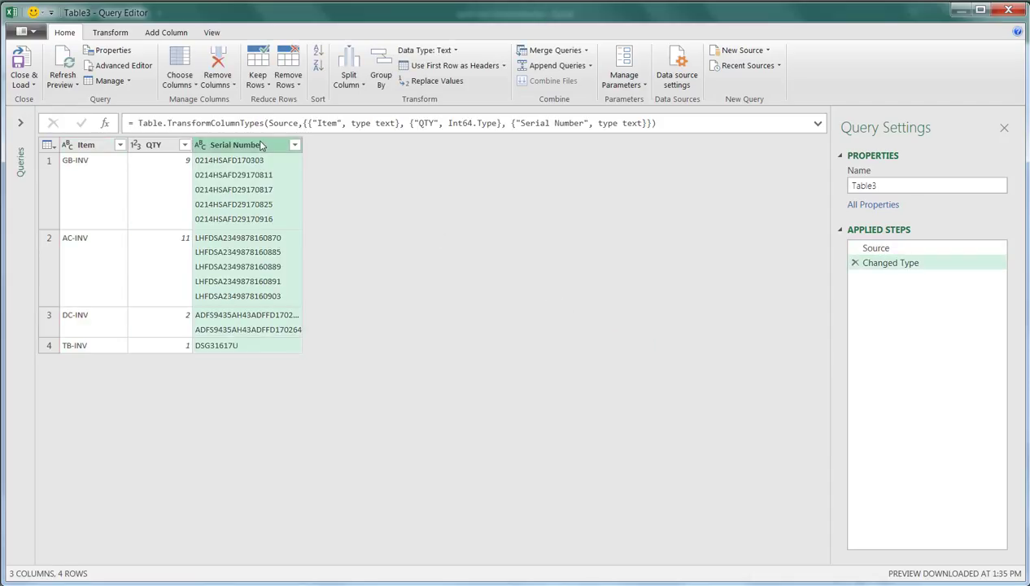
left_click(350, 85)
Split Serial Number by the custom #(lf) line-feed delimiter at each occurrence into 11 columns
left_click(375, 100)
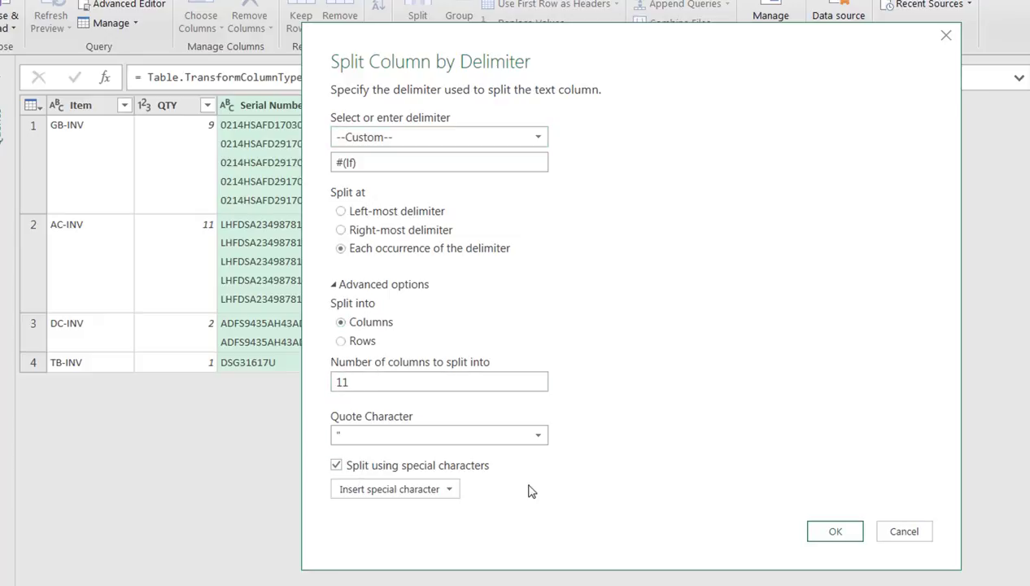
left_click(438, 491)
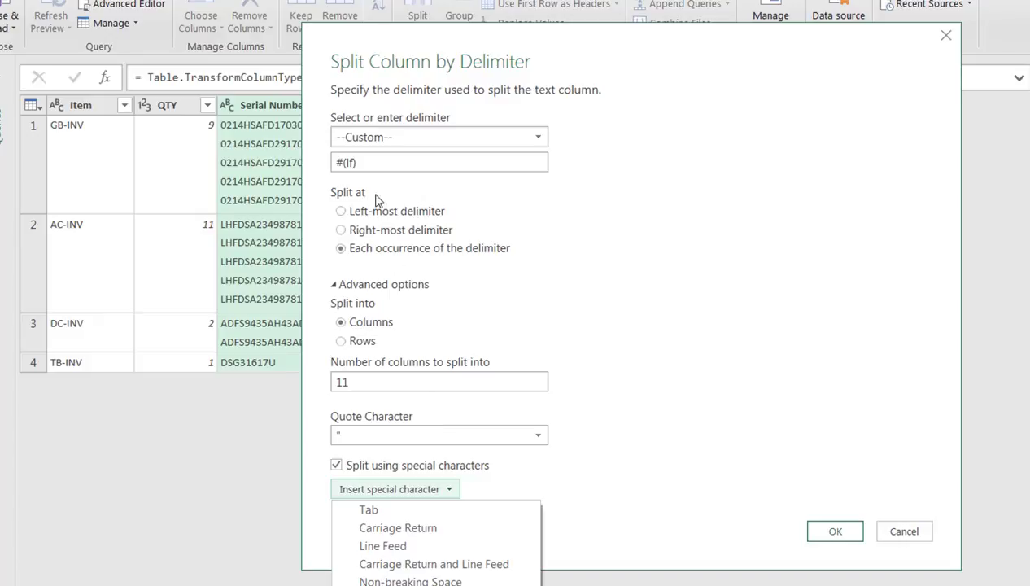
left_click(624, 302)
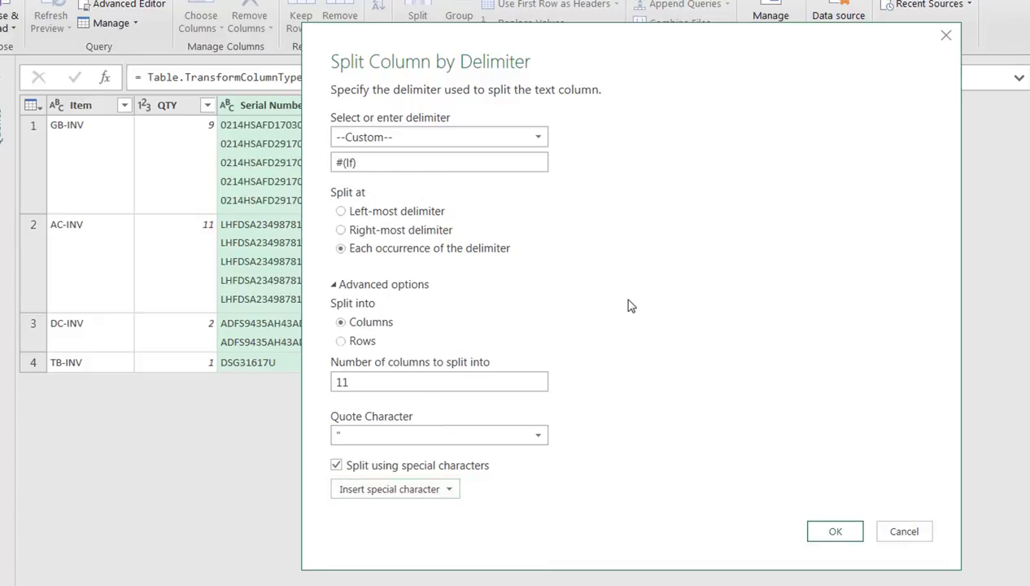
left_click(838, 531)
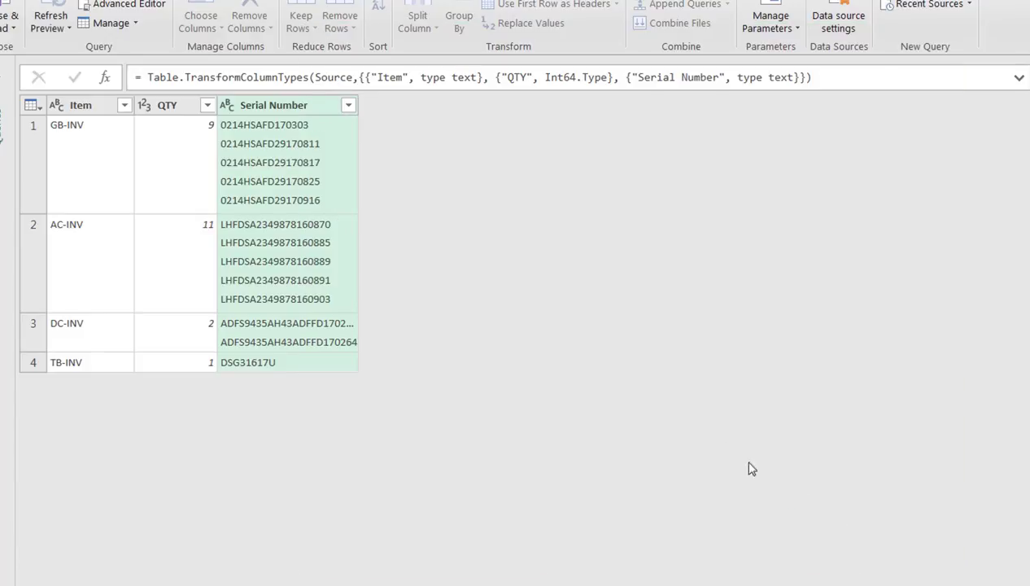
Select the Item and QTY columns
left_click(82, 106)
left_click(143, 105)
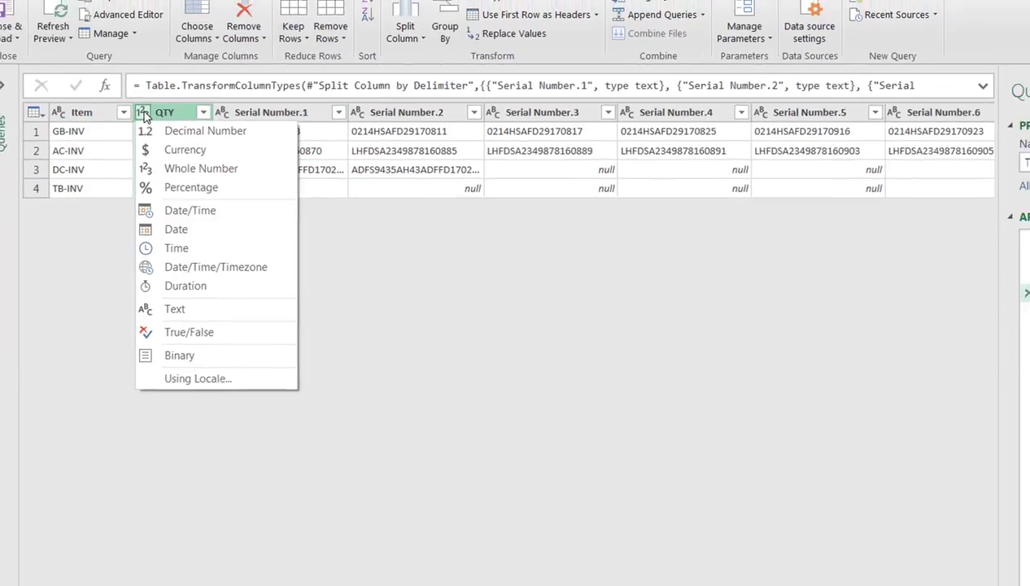
left_click(90, 112)
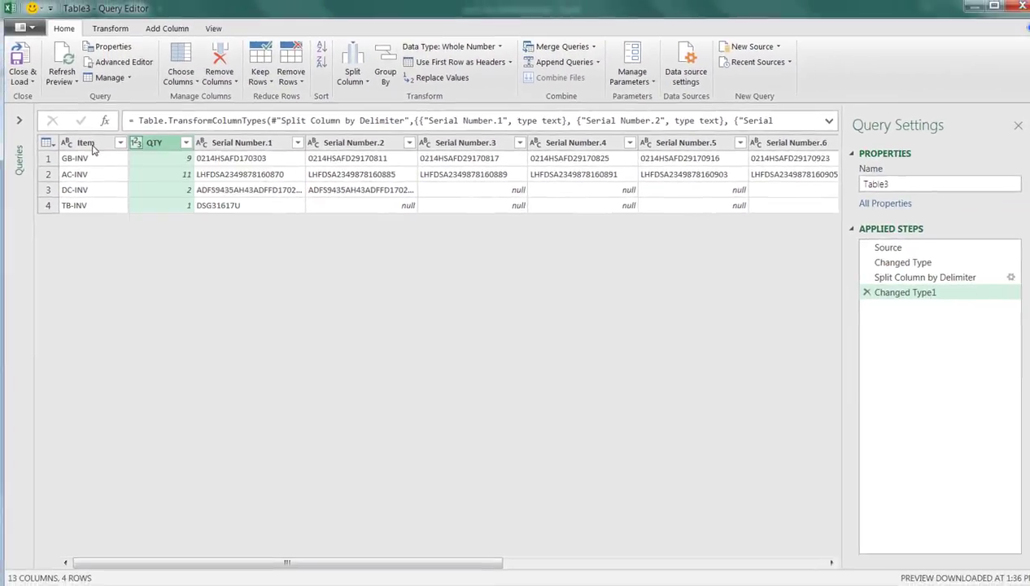
Unpivot Serial Number.1 through Serial Number.11 into Attribute and Value columns across 23 rows
left_click(156, 116)
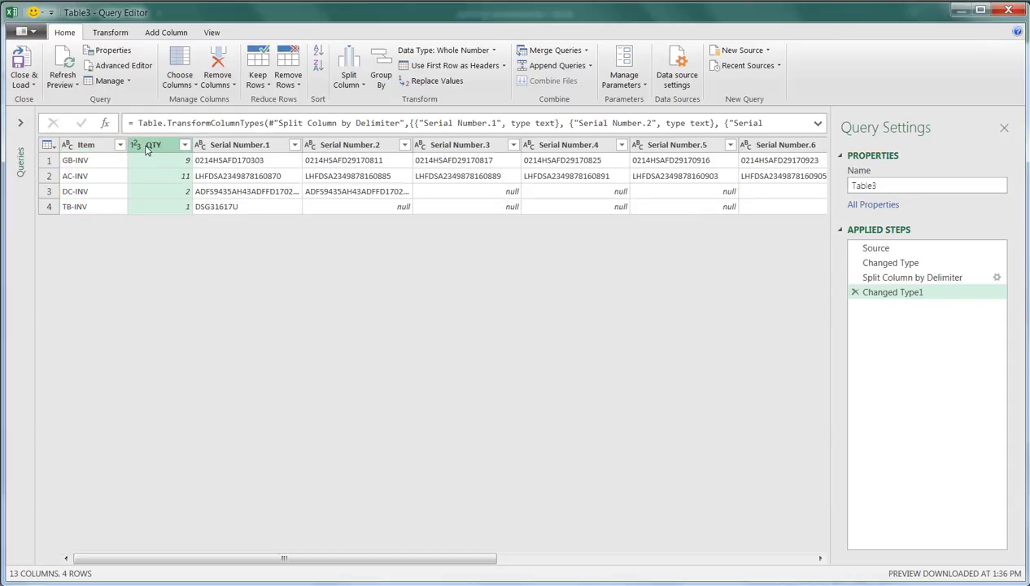
left_click(229, 148)
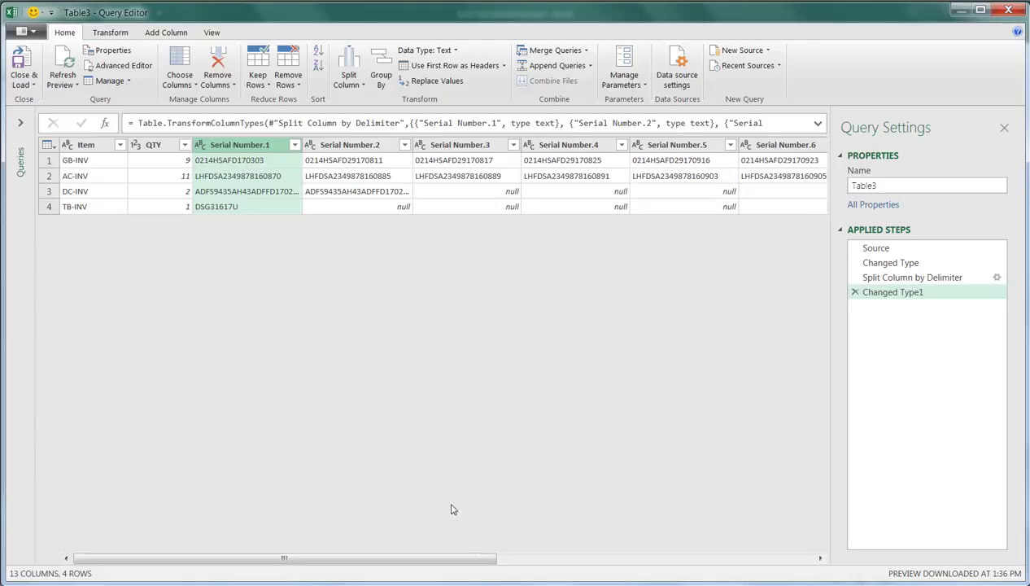
left_click_drag(483, 559, 680, 547)
left_click(779, 149, "shift")
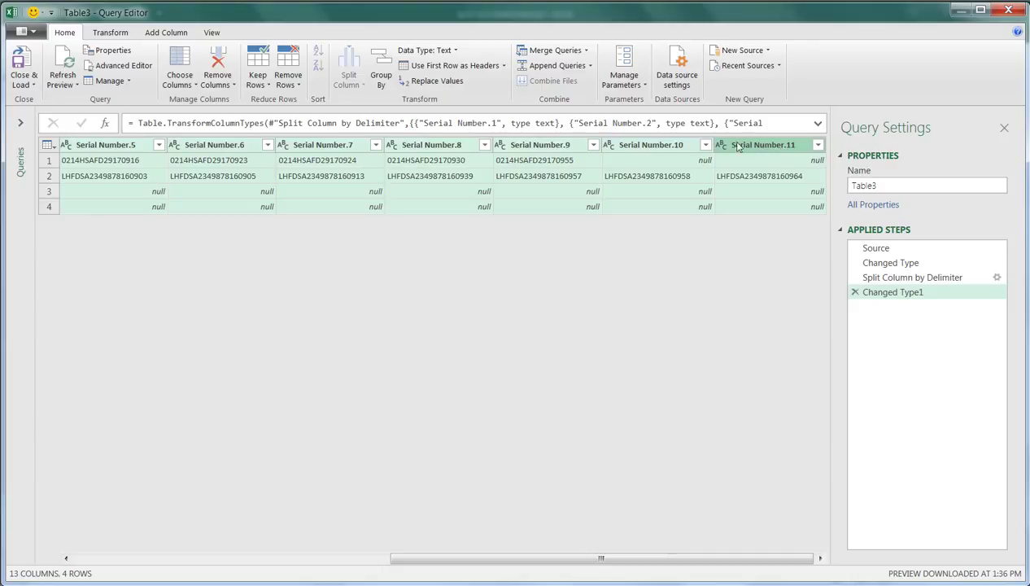
left_click(122, 34)
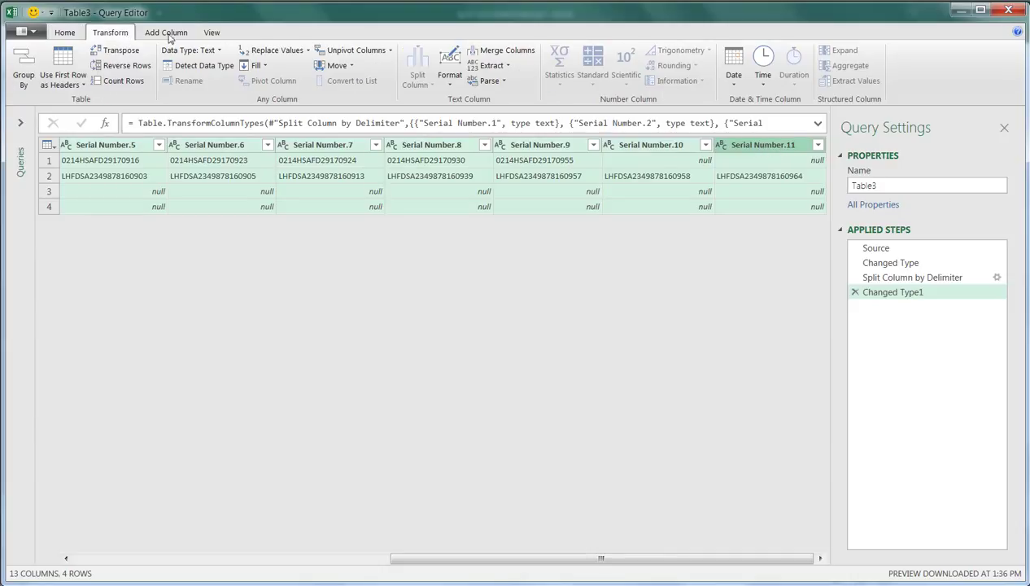
left_click(391, 51)
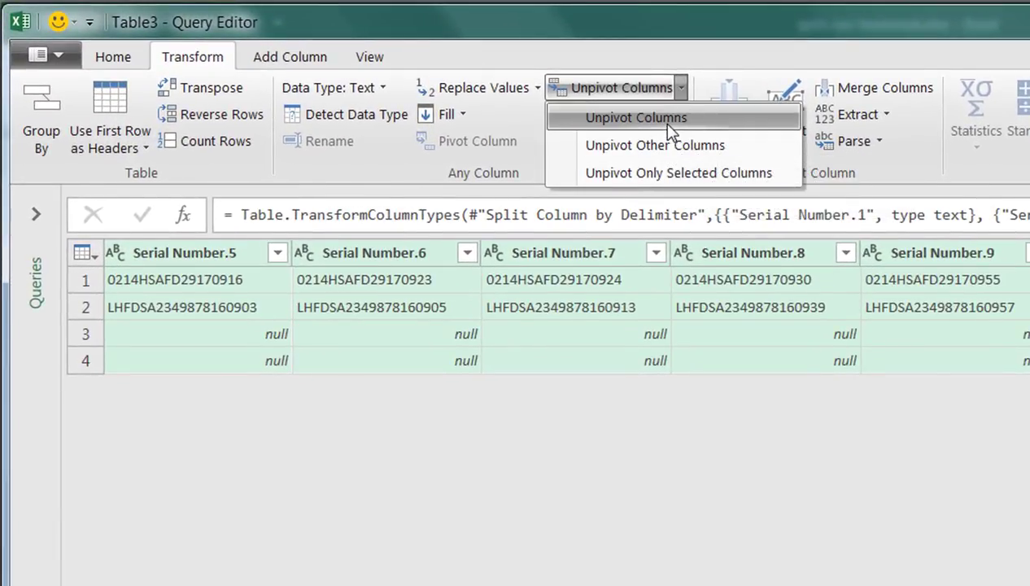
left_click(669, 124)
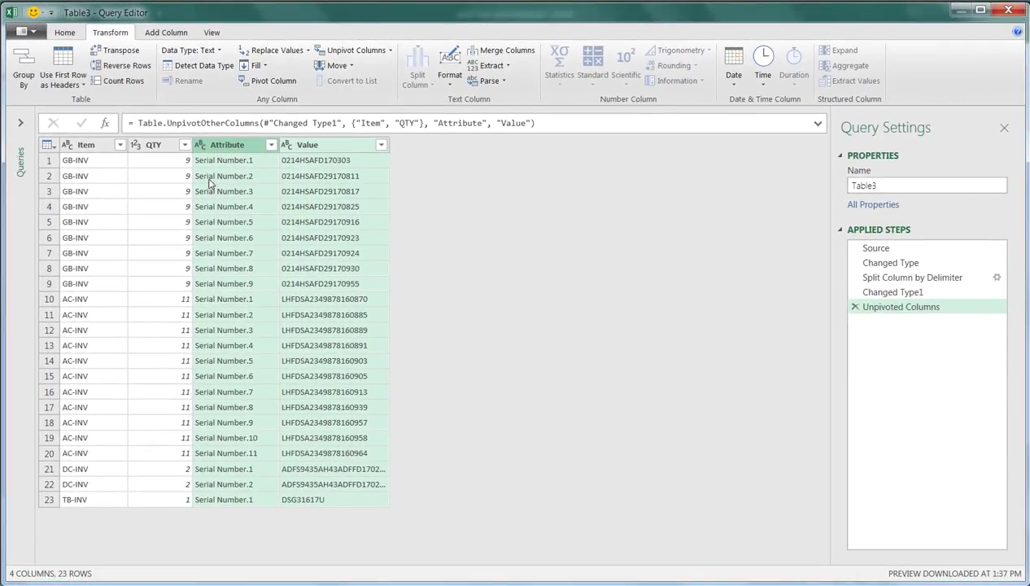
Remove the QTY and Attribute columns from the query
left_click(155, 144)
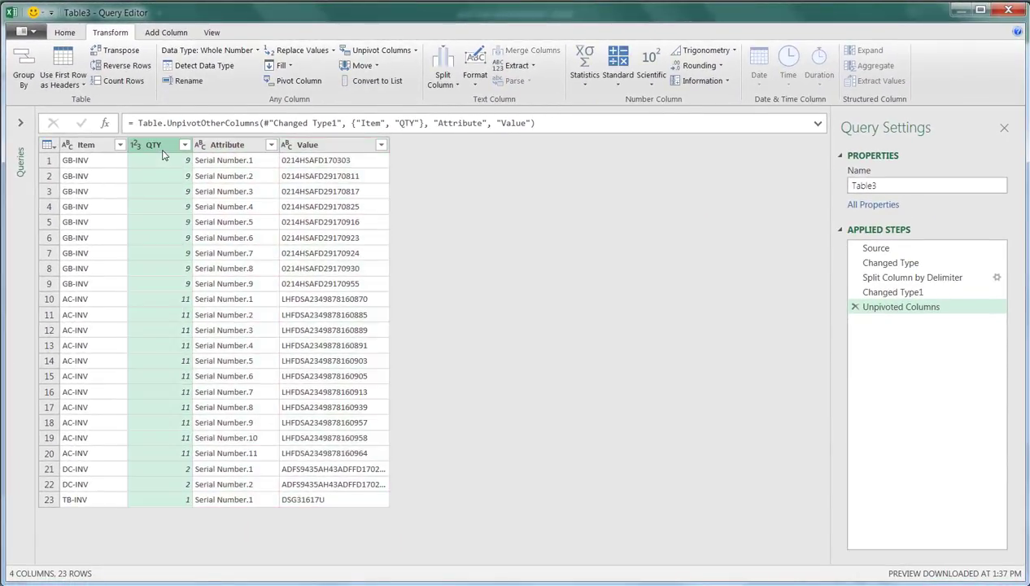
left_click(230, 147, "ctrl")
right_click(230, 146)
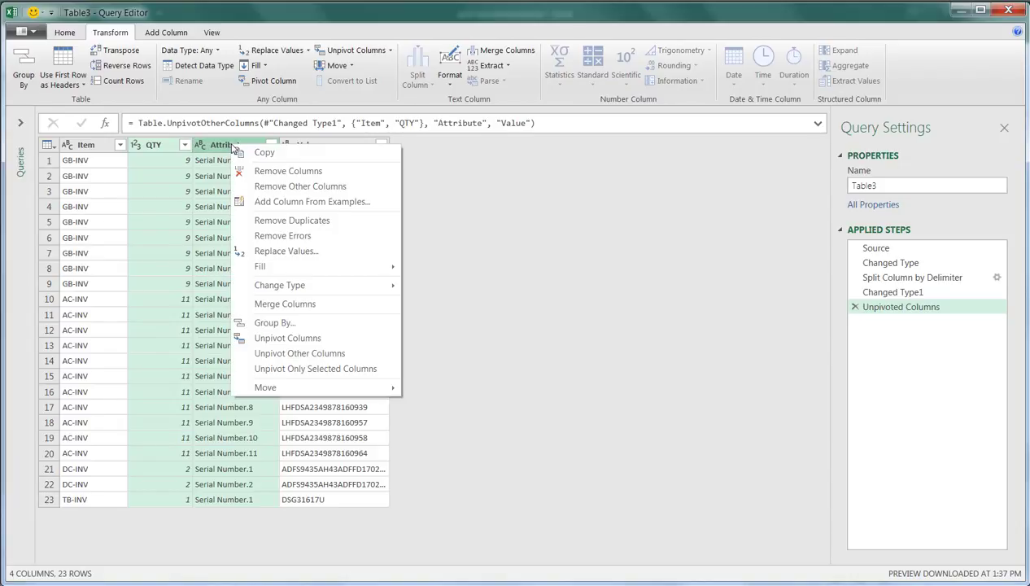
left_click(279, 176)
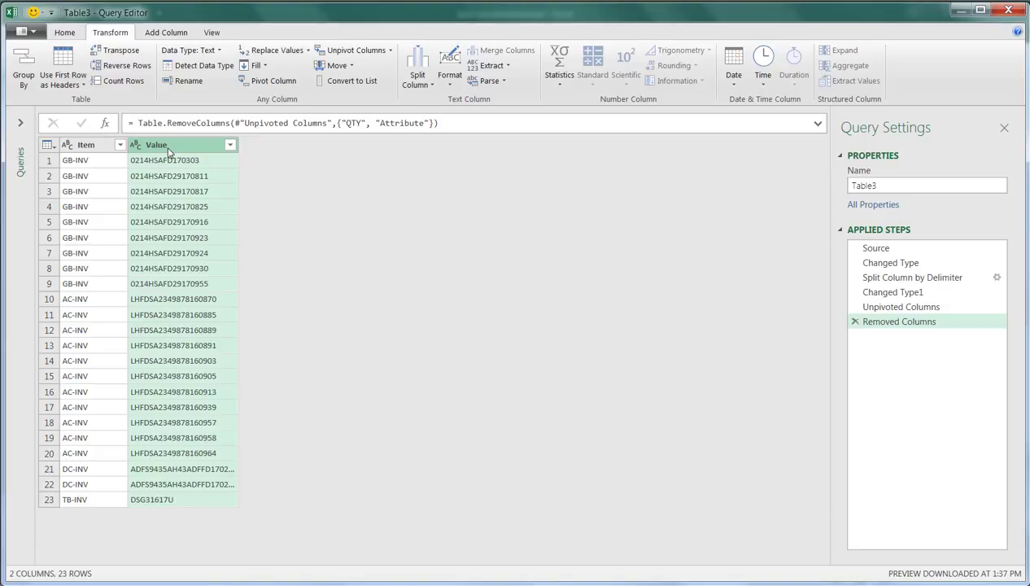
Rename the Value column to 'Serial Number' and load the Item/Serial Number table onto Sheet2
double_click(168, 152)
type("Seri")
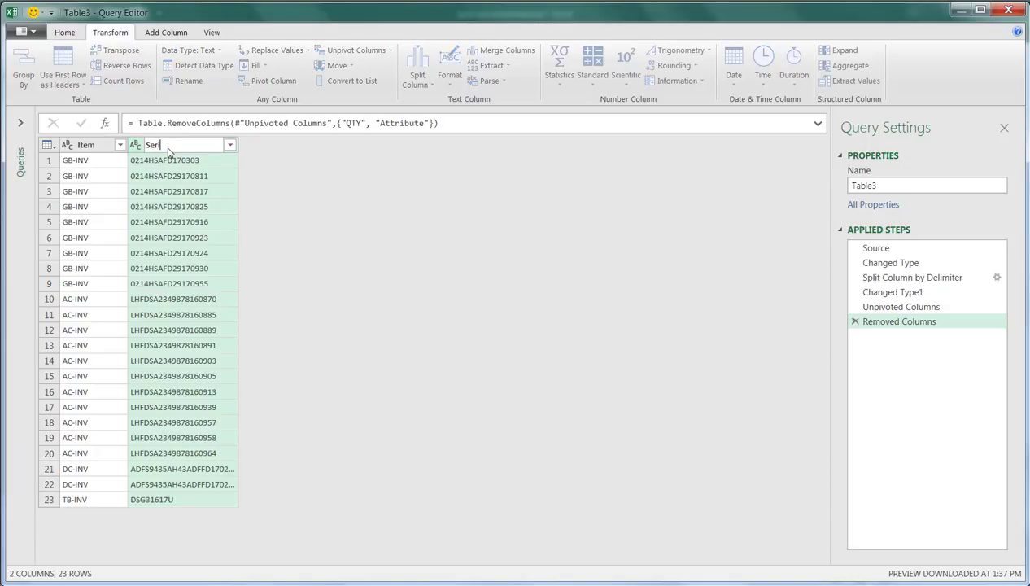
type("al Number")
key("Return")
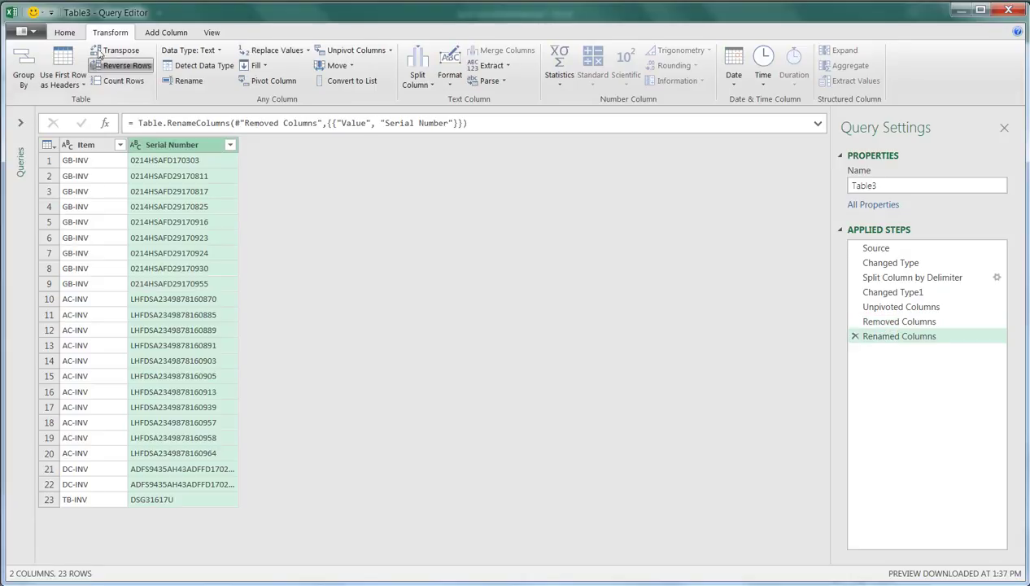
left_click(64, 33)
left_click(24, 58)
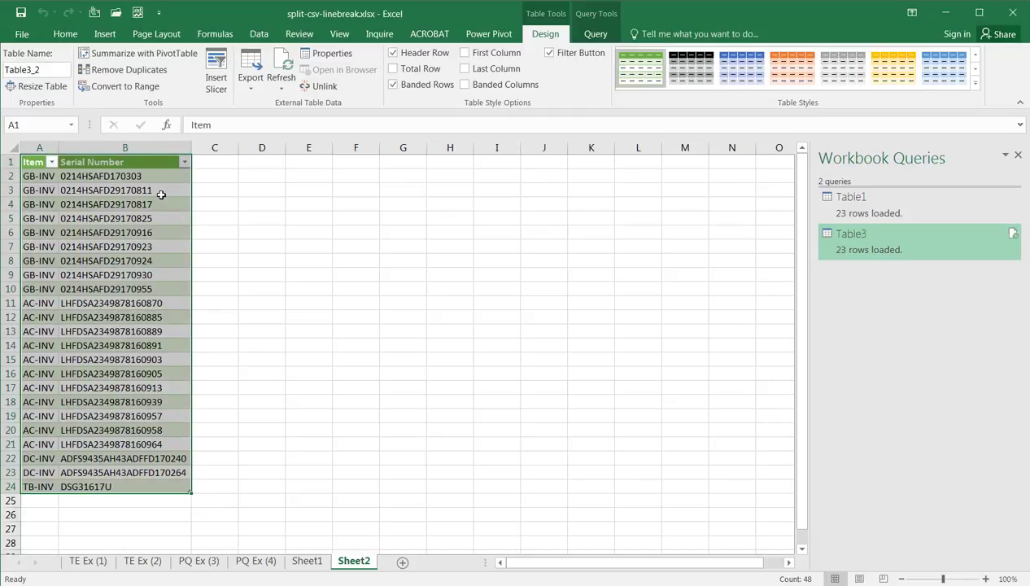
left_click(129, 175)
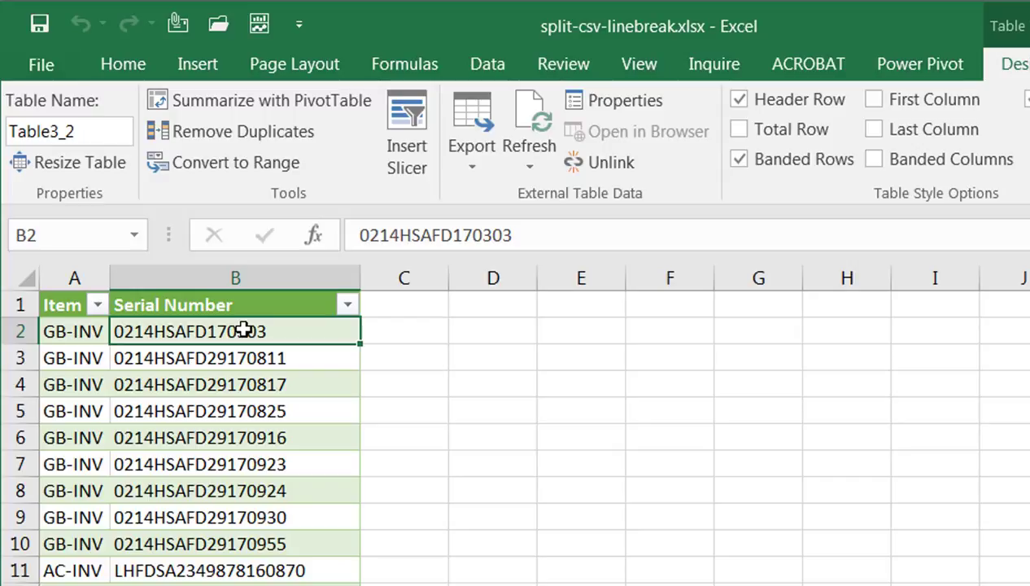
left_click(333, 438)
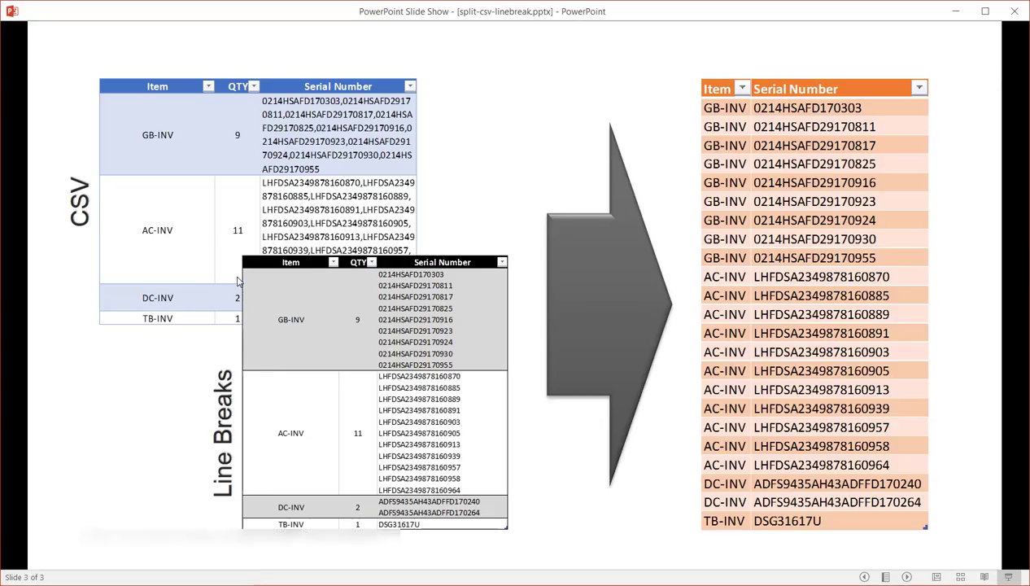
key("Left")
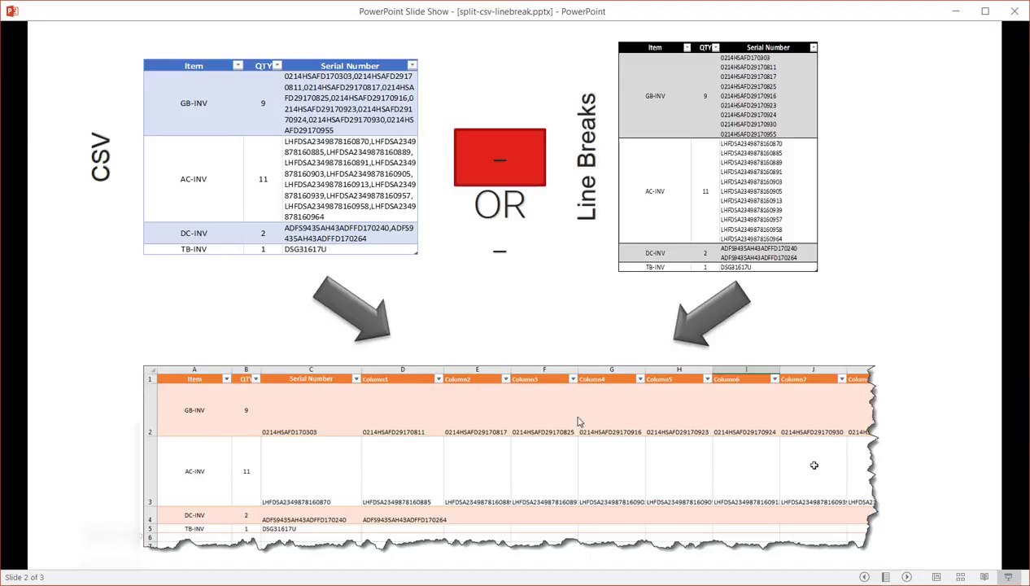
key("Right")
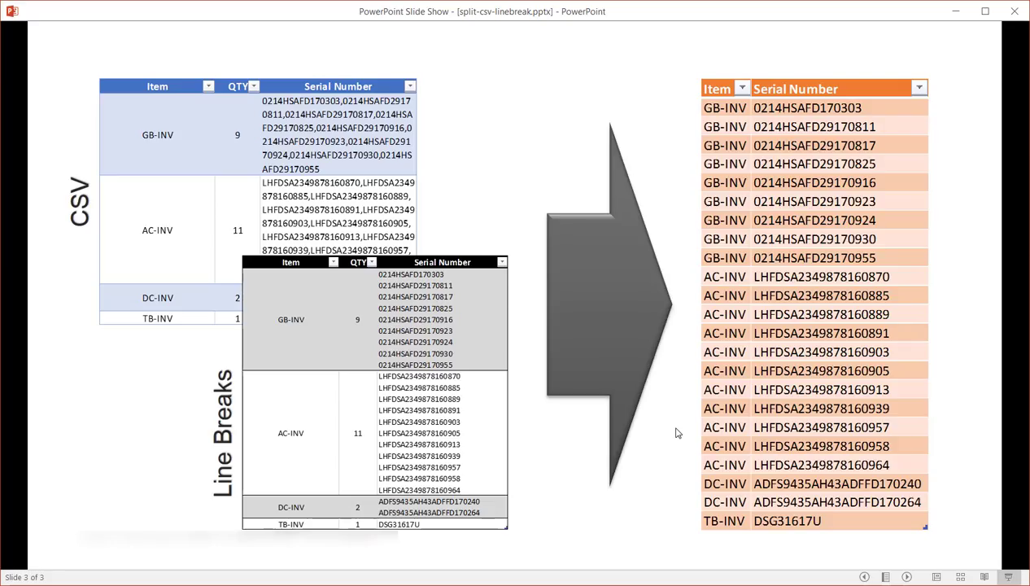